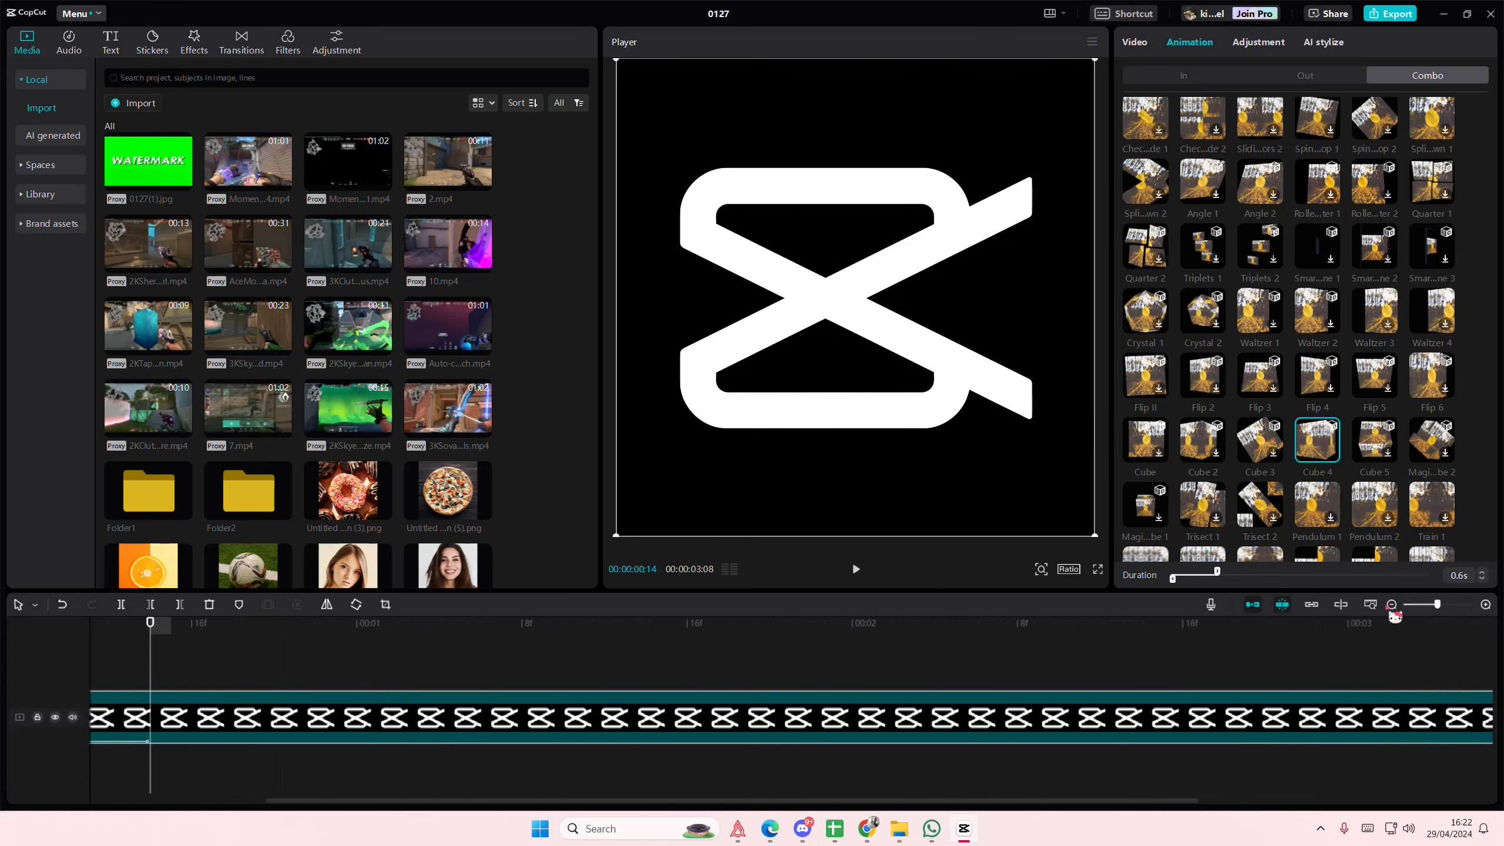
# - Lengthen the logo clip's Cube 4 combo animation to 3.3 s
pyautogui.click(1388, 606)
pyautogui.click(1388, 606)
pyautogui.moveTo(1218, 574); pyautogui.dragTo(1430, 577)
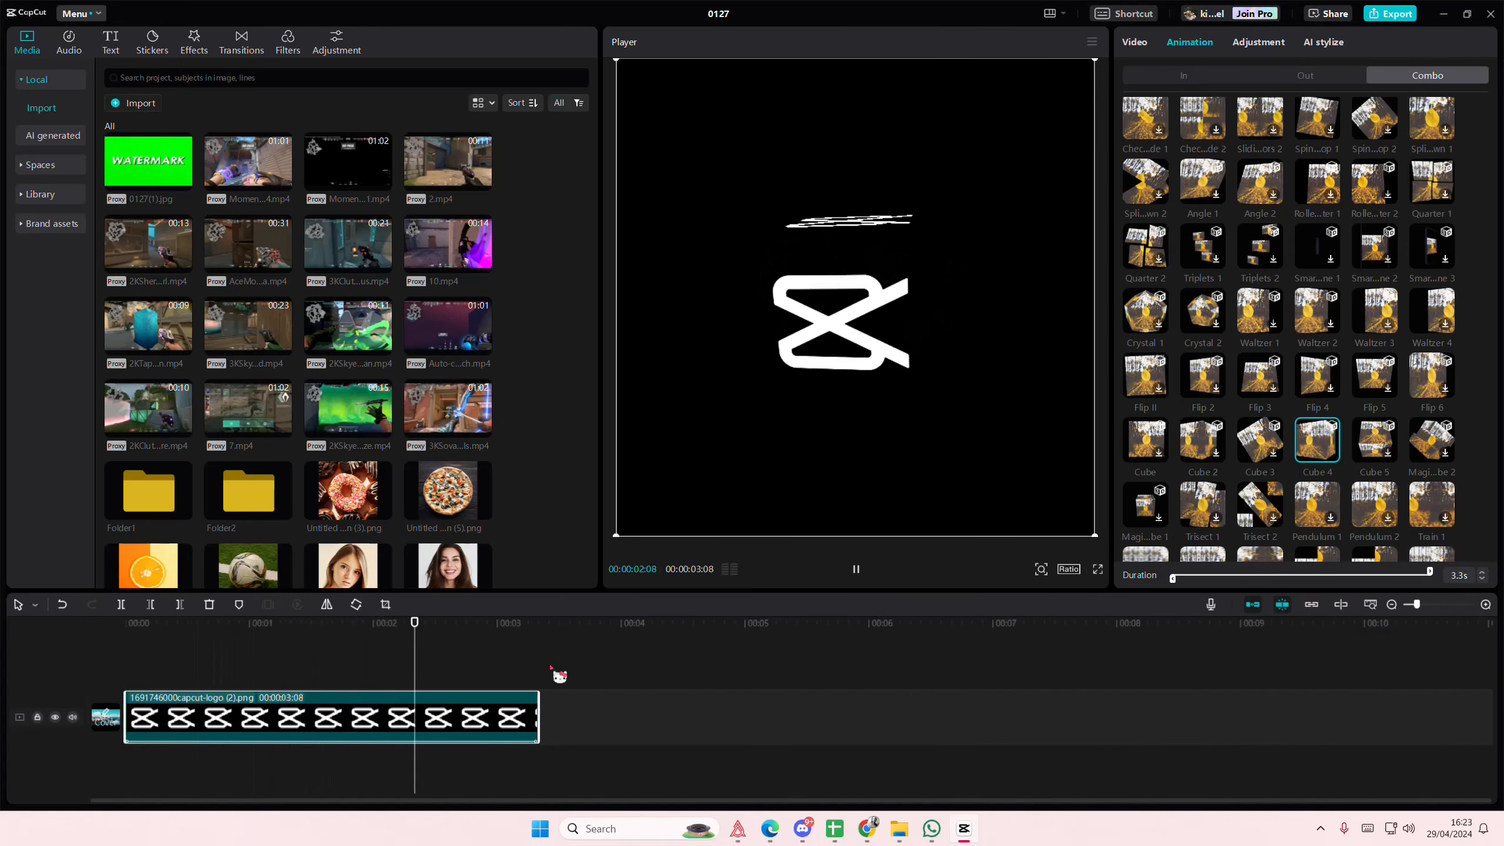
# - Crop the logo image slightly inward on all sides using a 1:1 crop ratio
pyautogui.click(1137, 47)
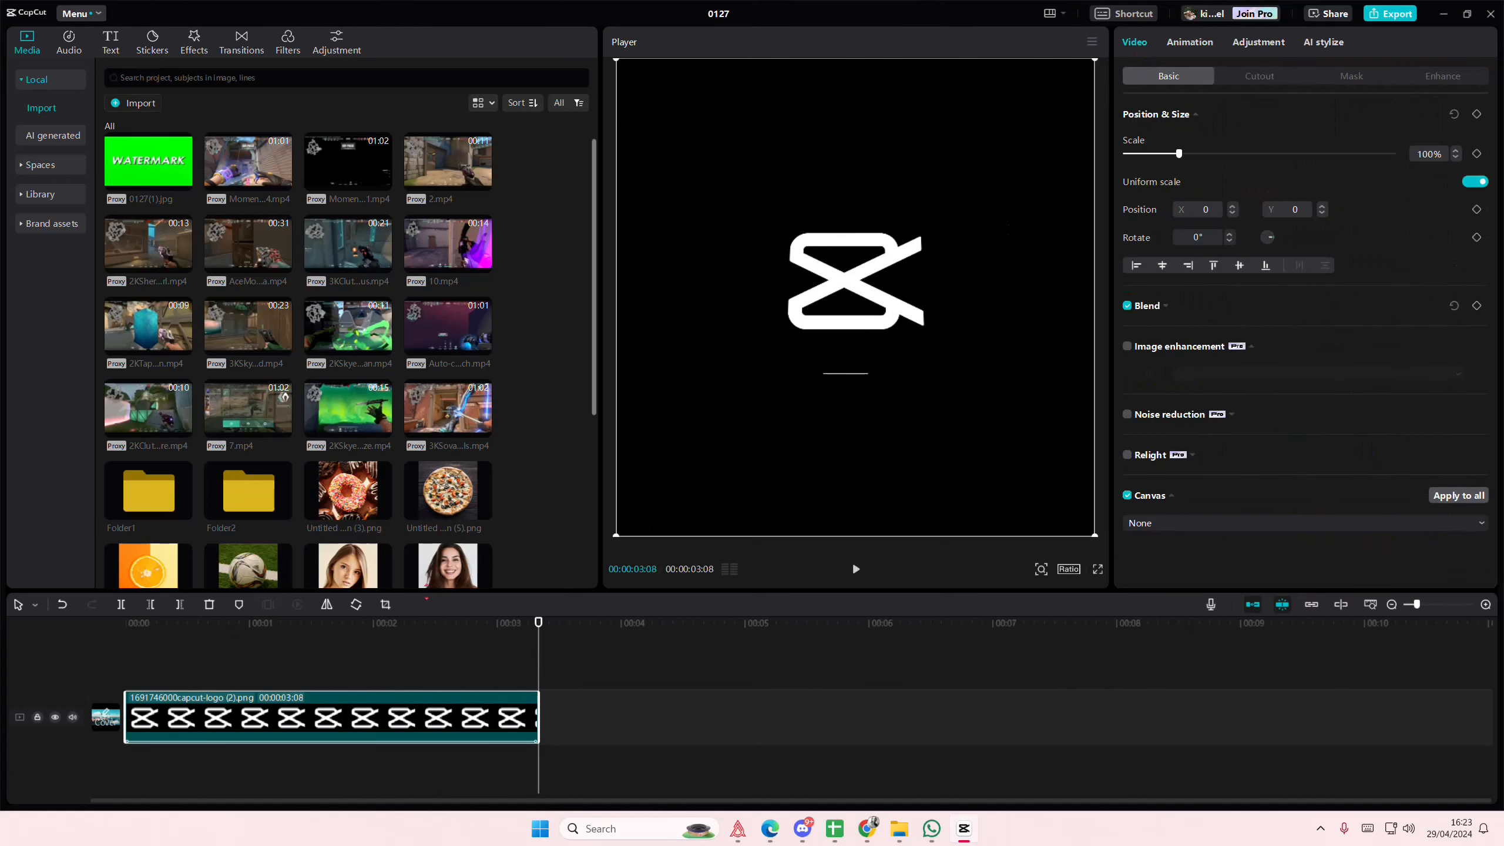
pyautogui.click(385, 605)
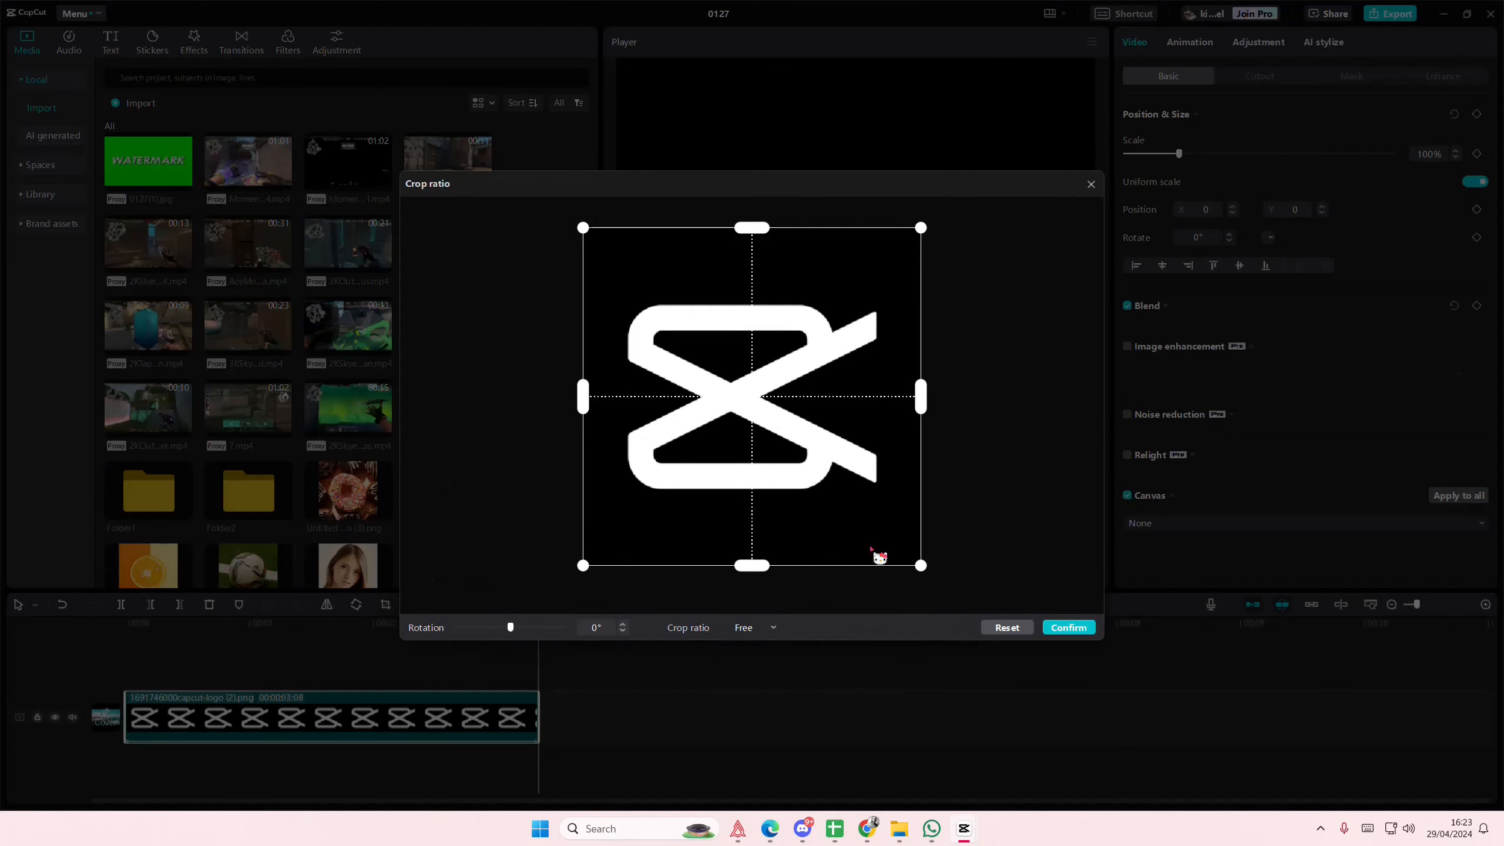
pyautogui.moveTo(922, 228); pyautogui.dragTo(915, 242)
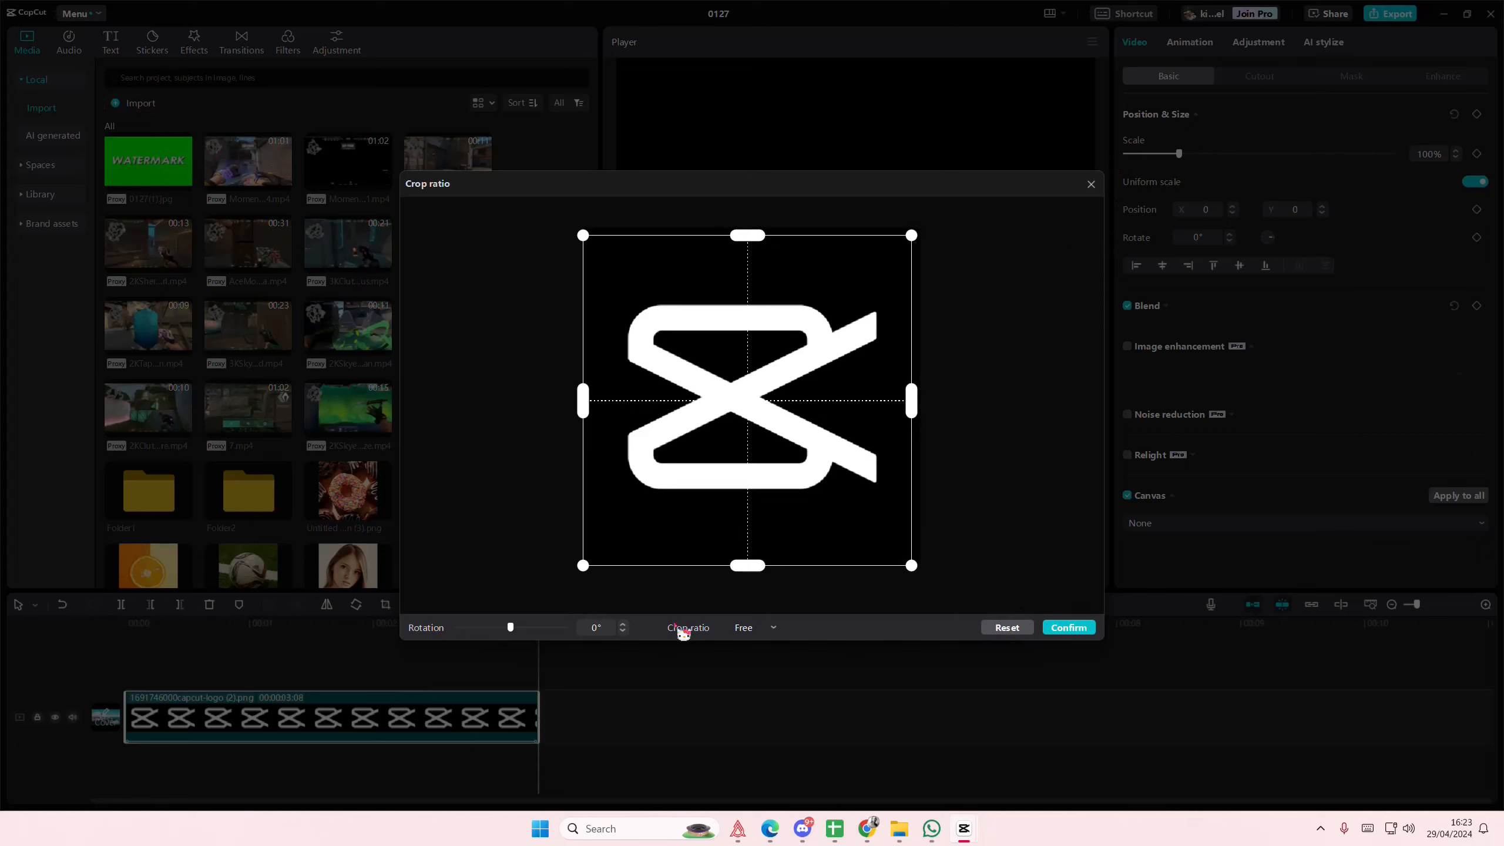
pyautogui.click(741, 515)
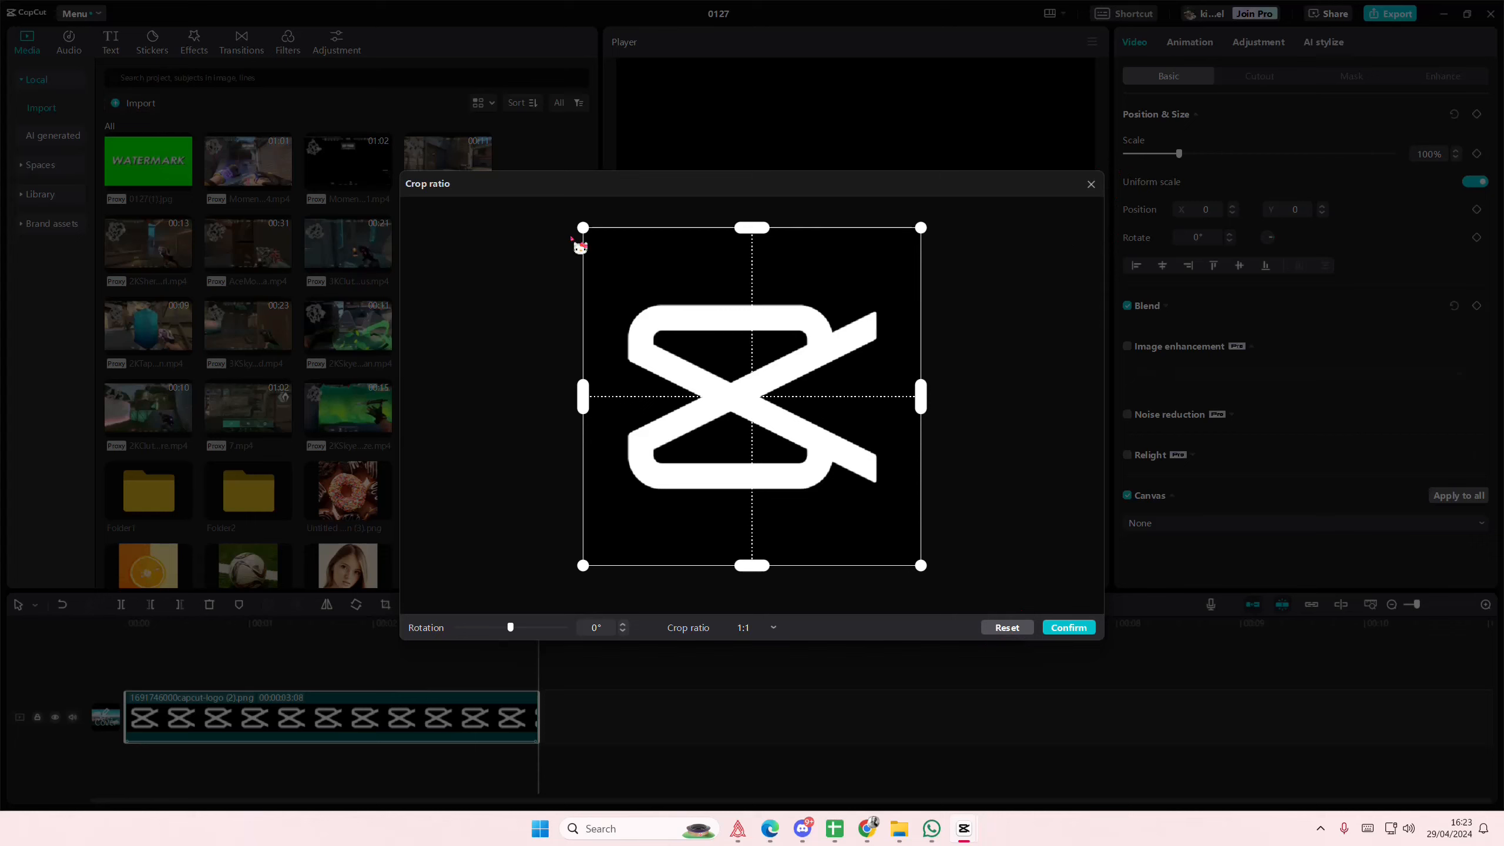
pyautogui.moveTo(575, 240); pyautogui.dragTo(592, 249)
pyautogui.moveTo(922, 567); pyautogui.dragTo(911, 556)
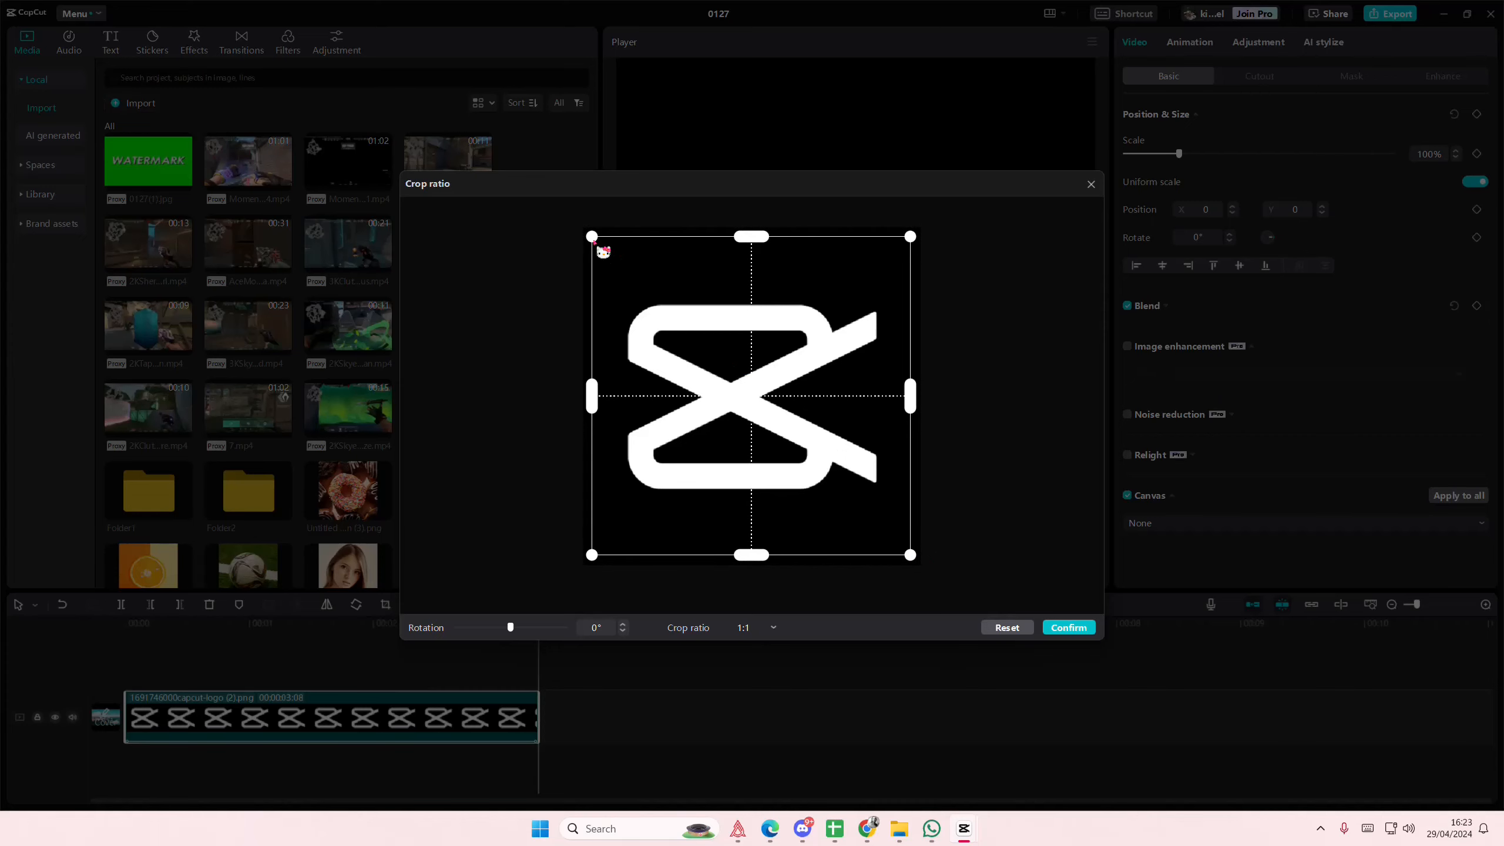
pyautogui.moveTo(594, 241); pyautogui.dragTo(597, 245)
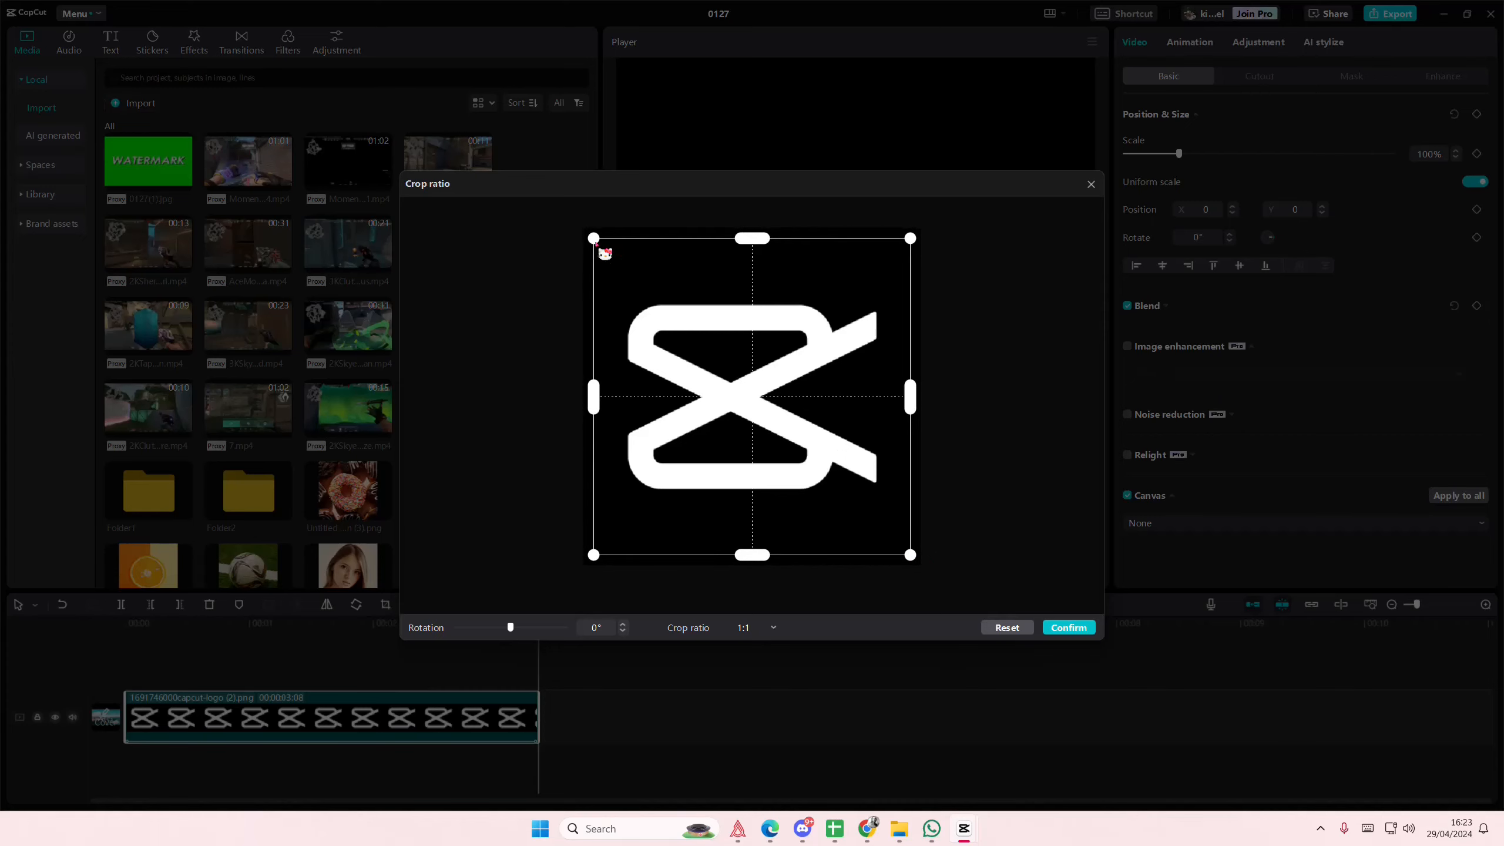
pyautogui.click(1082, 632)
# - Remove the logo clip's combo animation and extend the clip to a duration of 00:00:06:04
pyautogui.moveTo(302, 628); pyautogui.dragTo(583, 651)
pyautogui.click(1257, 43)
pyautogui.click(1188, 43)
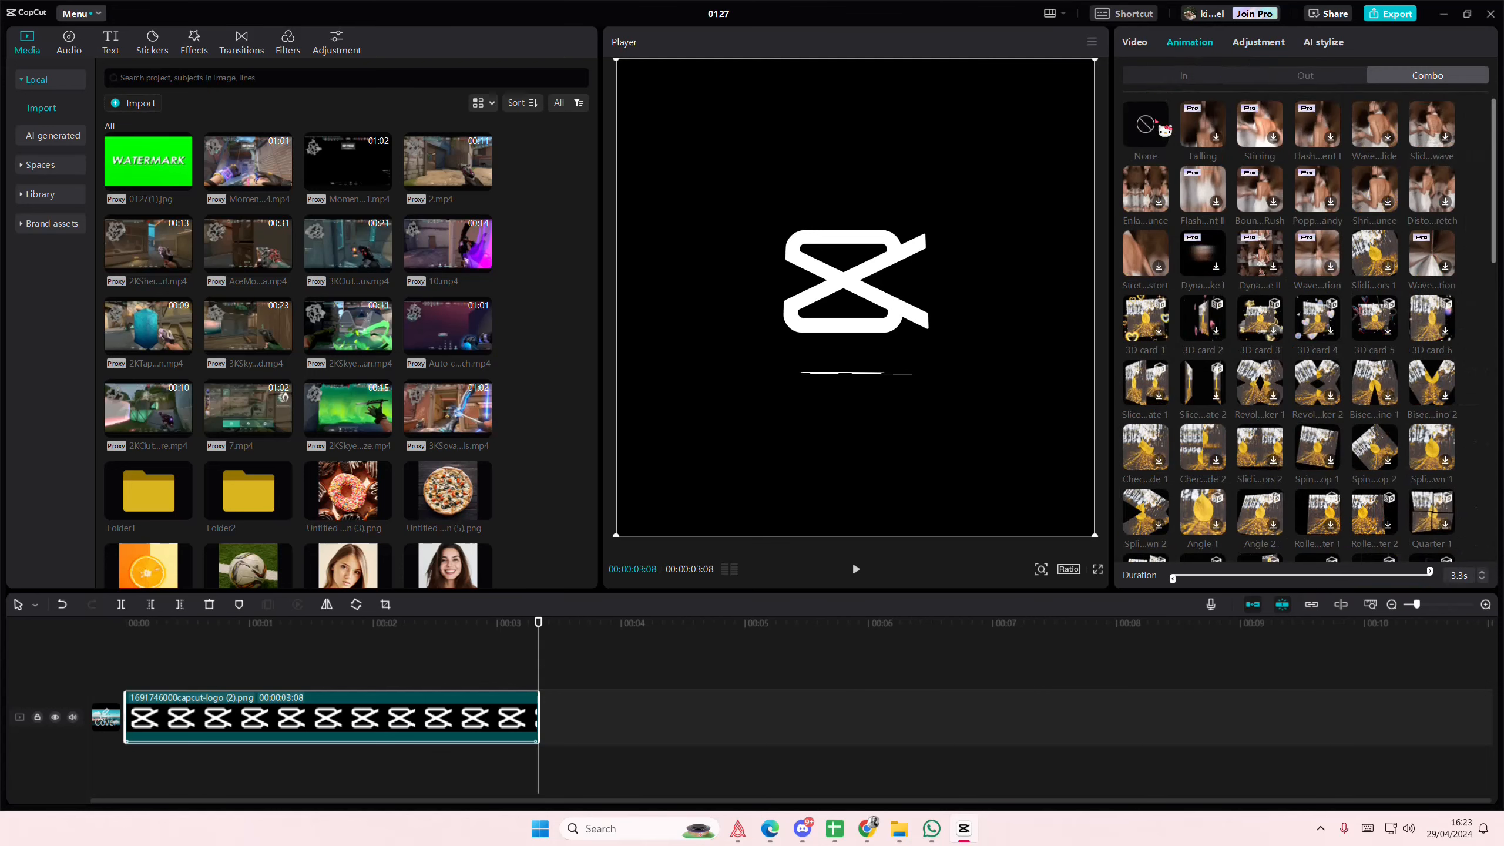
pyautogui.click(1155, 121)
pyautogui.moveTo(209, 645); pyautogui.dragTo(122, 652)
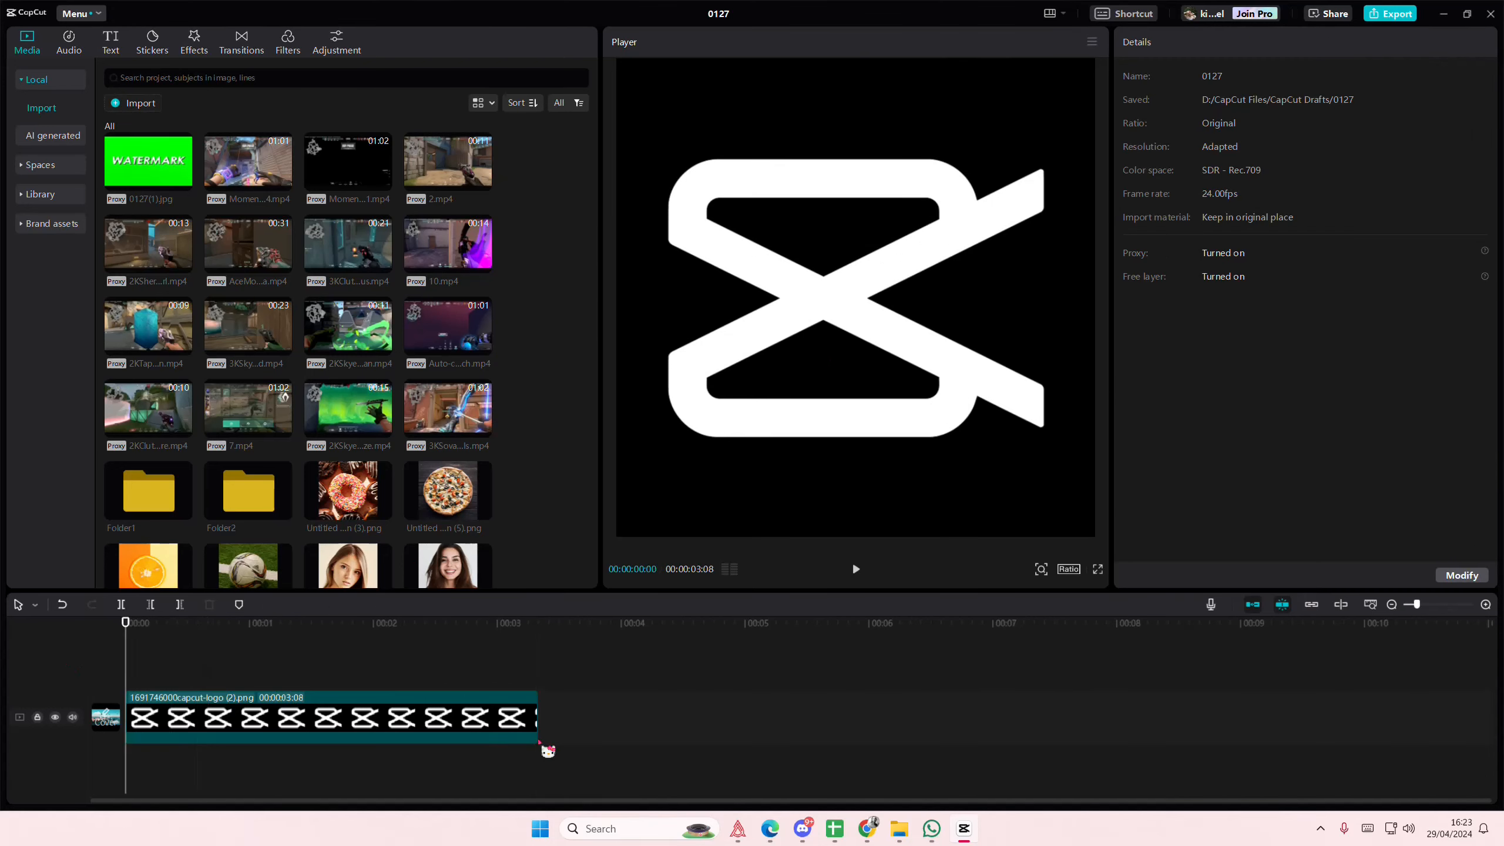
pyautogui.moveTo(545, 738); pyautogui.dragTo(889, 731)
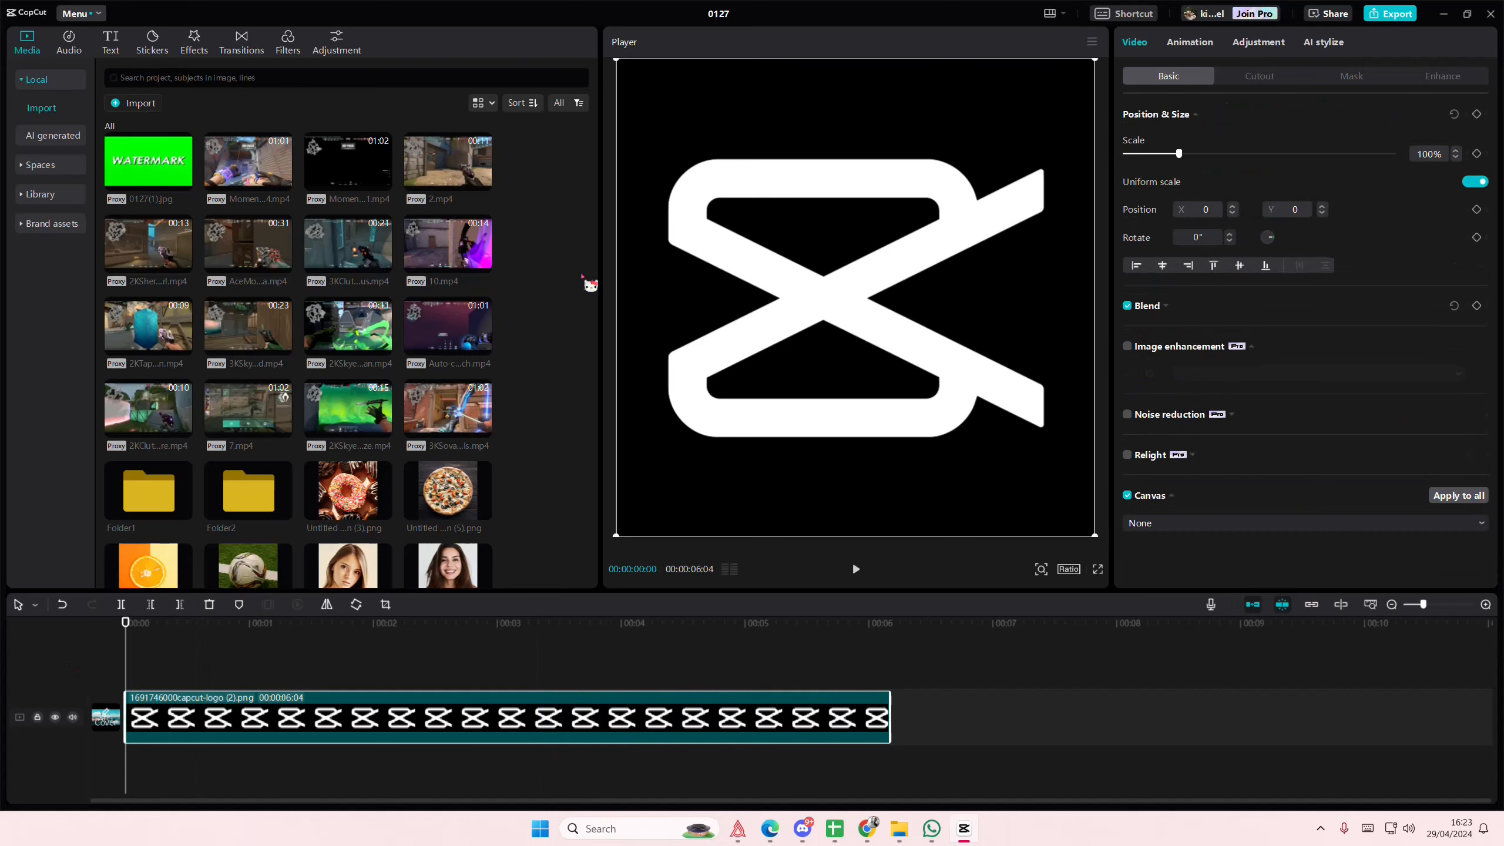
# - Find the Neon Outline video effect with the search "neon outline" and place it over the full length of the logo clip
pyautogui.click(194, 42)
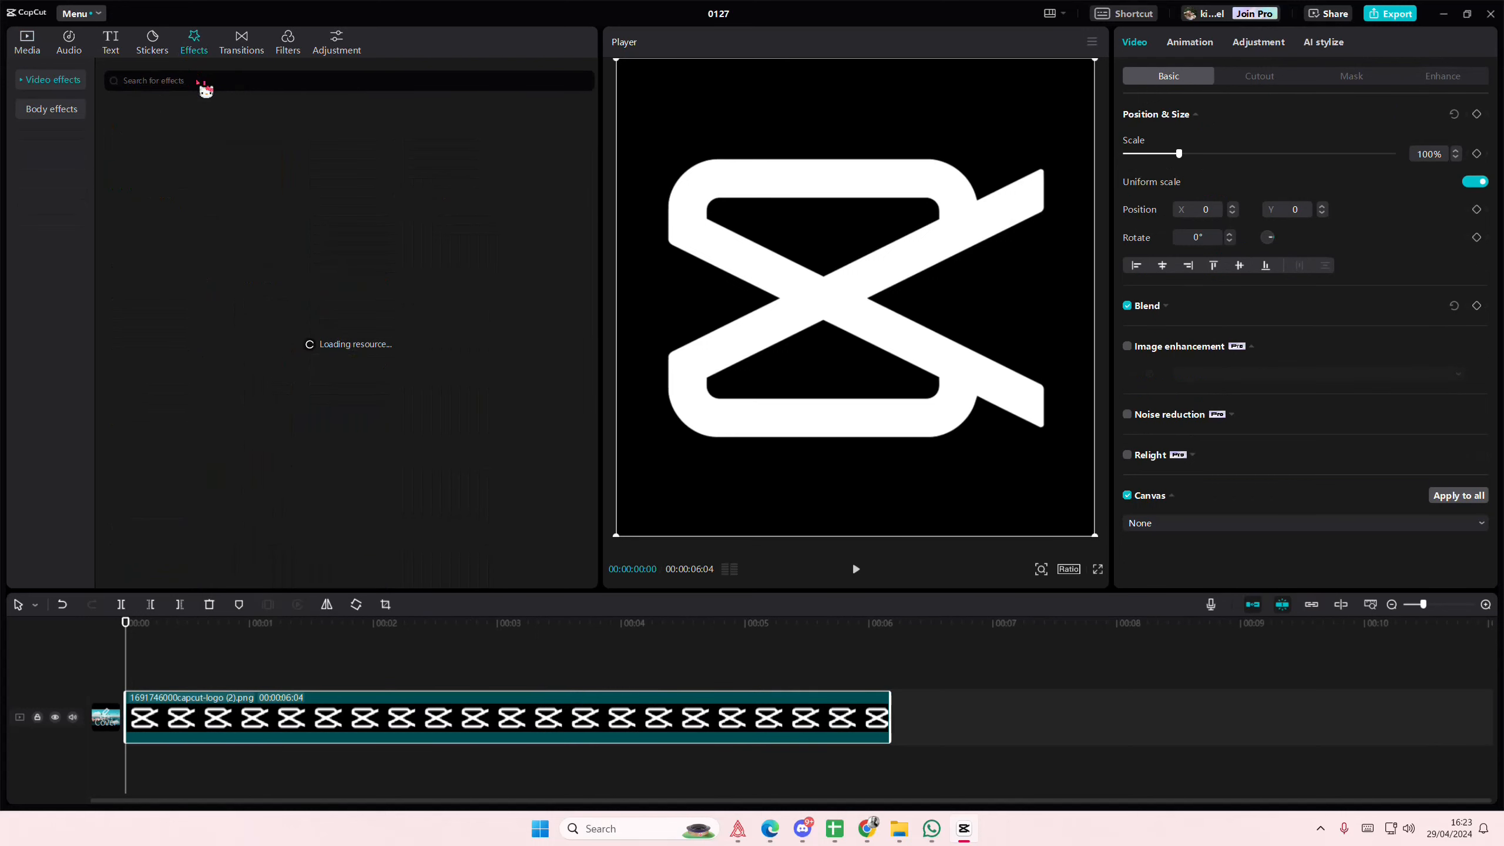
pyautogui.click(205, 83)
pyautogui.write('neon outline')
pyautogui.moveTo(158, 180); pyautogui.dragTo(510, 688)
pyautogui.moveTo(614, 680); pyautogui.dragTo(885, 683)
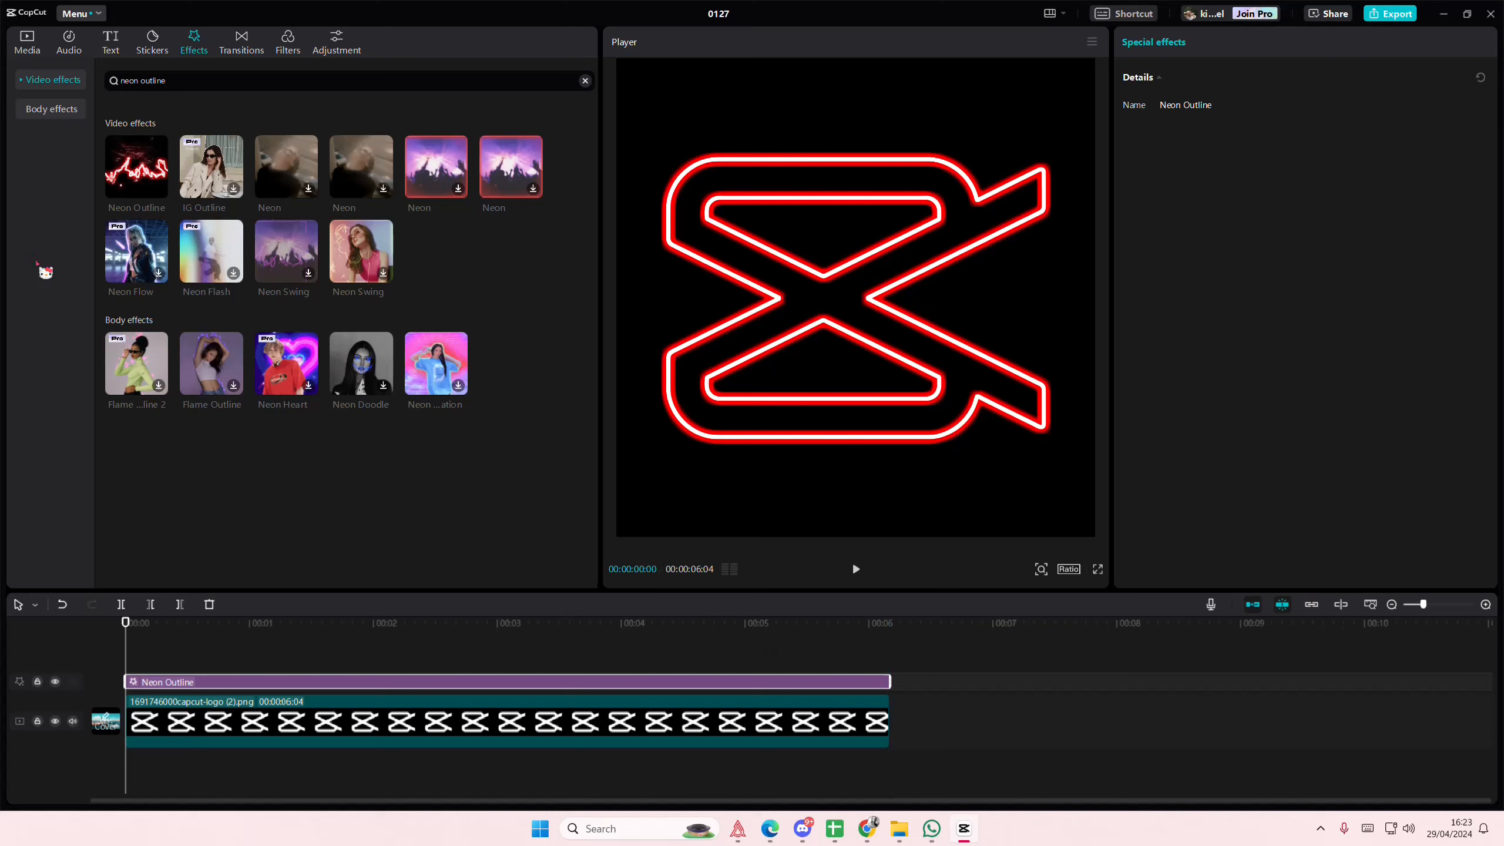
# - Add a custom adjustment layer above the Neon Outline effect and stretch it to the end of the logo clip
pyautogui.click(32, 40)
pyautogui.click(41, 195)
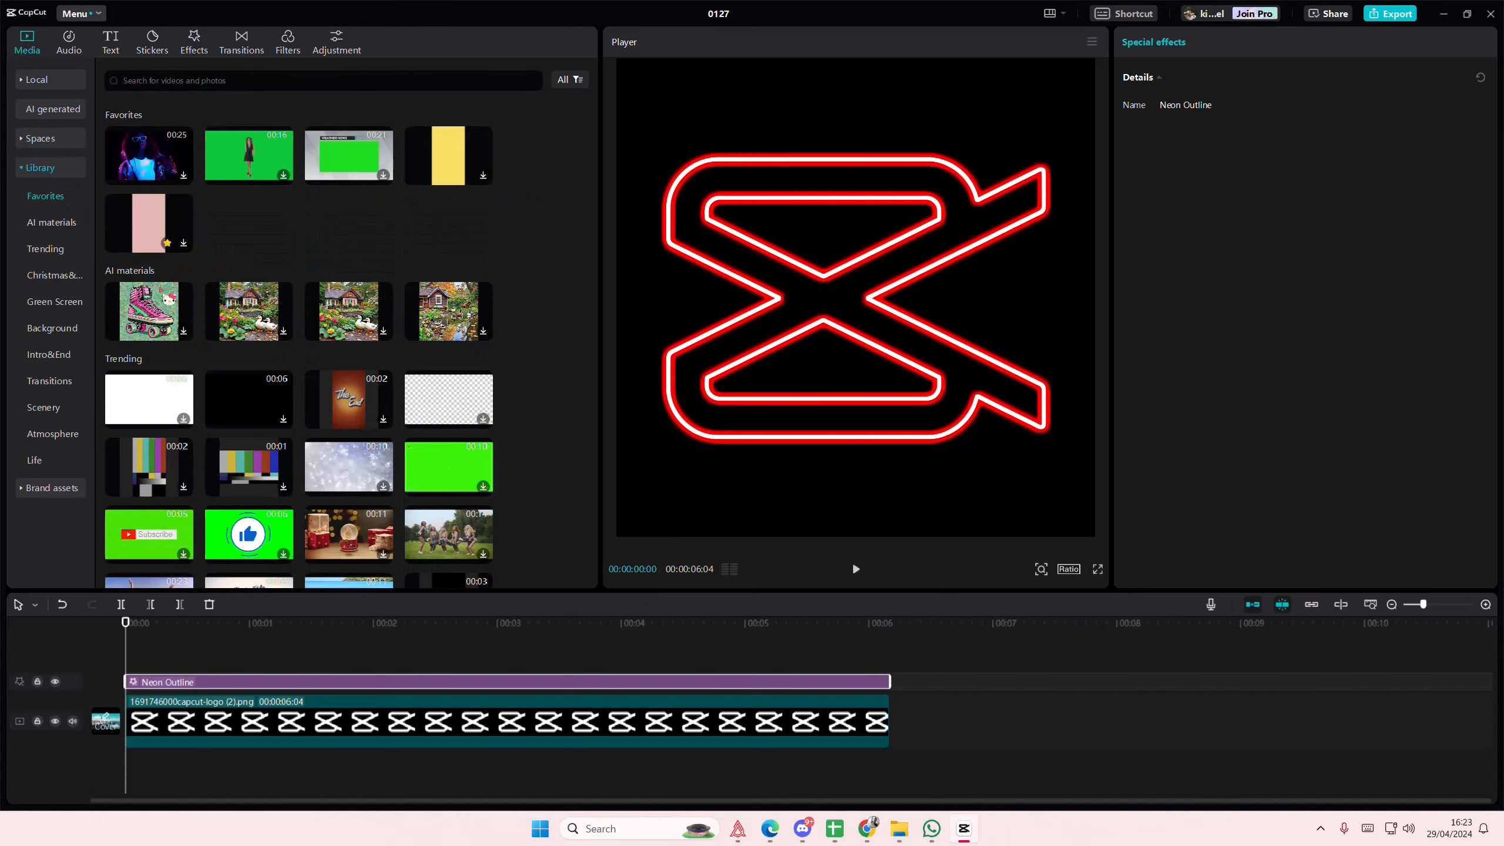
pyautogui.click(339, 54)
pyautogui.moveTo(135, 114); pyautogui.dragTo(133, 681)
pyautogui.moveTo(507, 683); pyautogui.dragTo(891, 681)
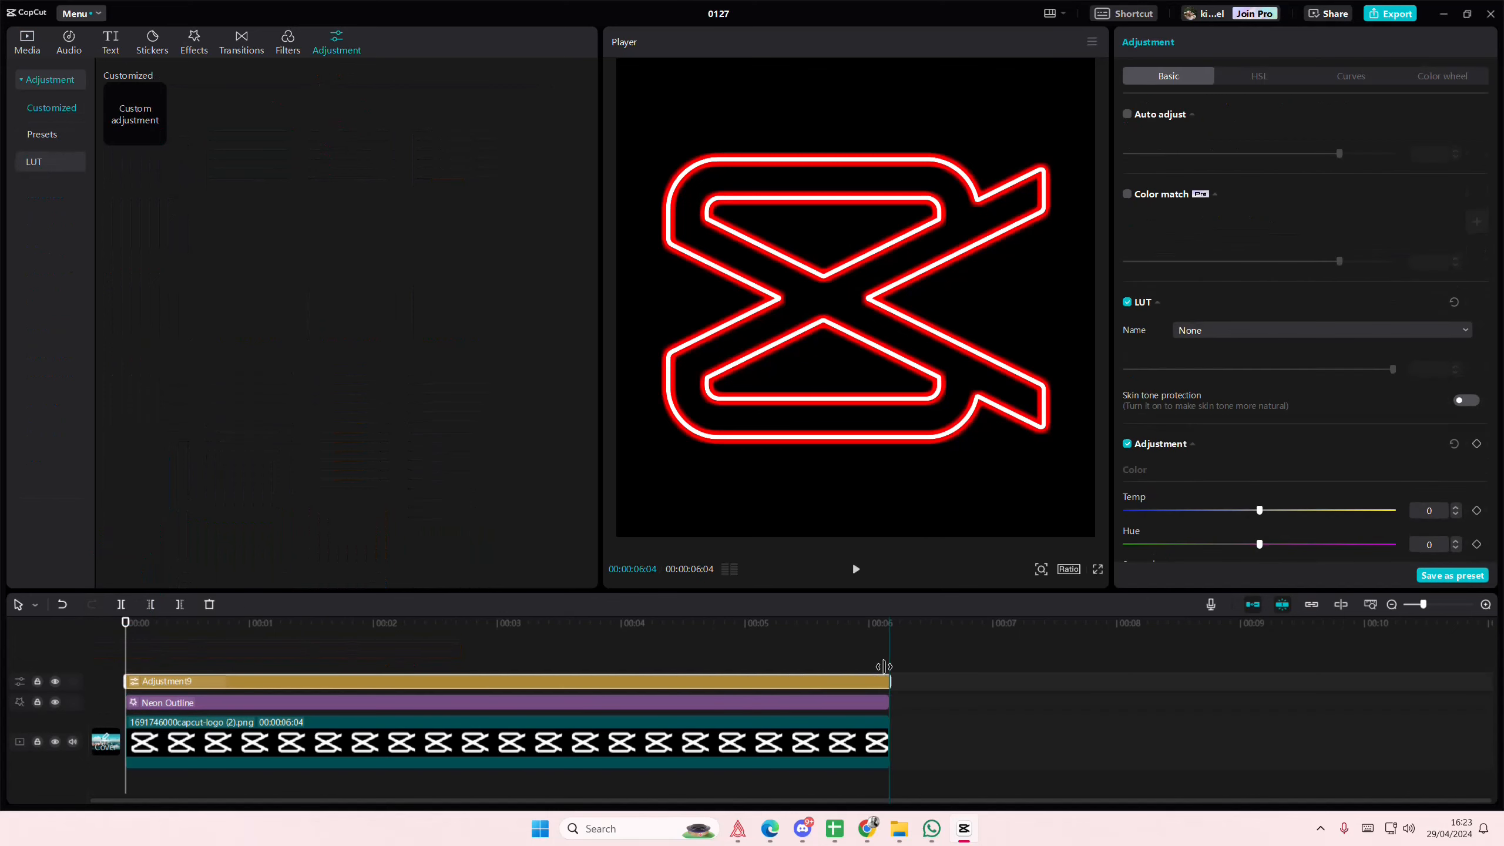
# - Set the adjustment layer's saturation to -50 and its brightness to 50
pyautogui.scroll(-3, 1160, 500)
pyautogui.moveTo(1258, 436); pyautogui.dragTo(1107, 446)
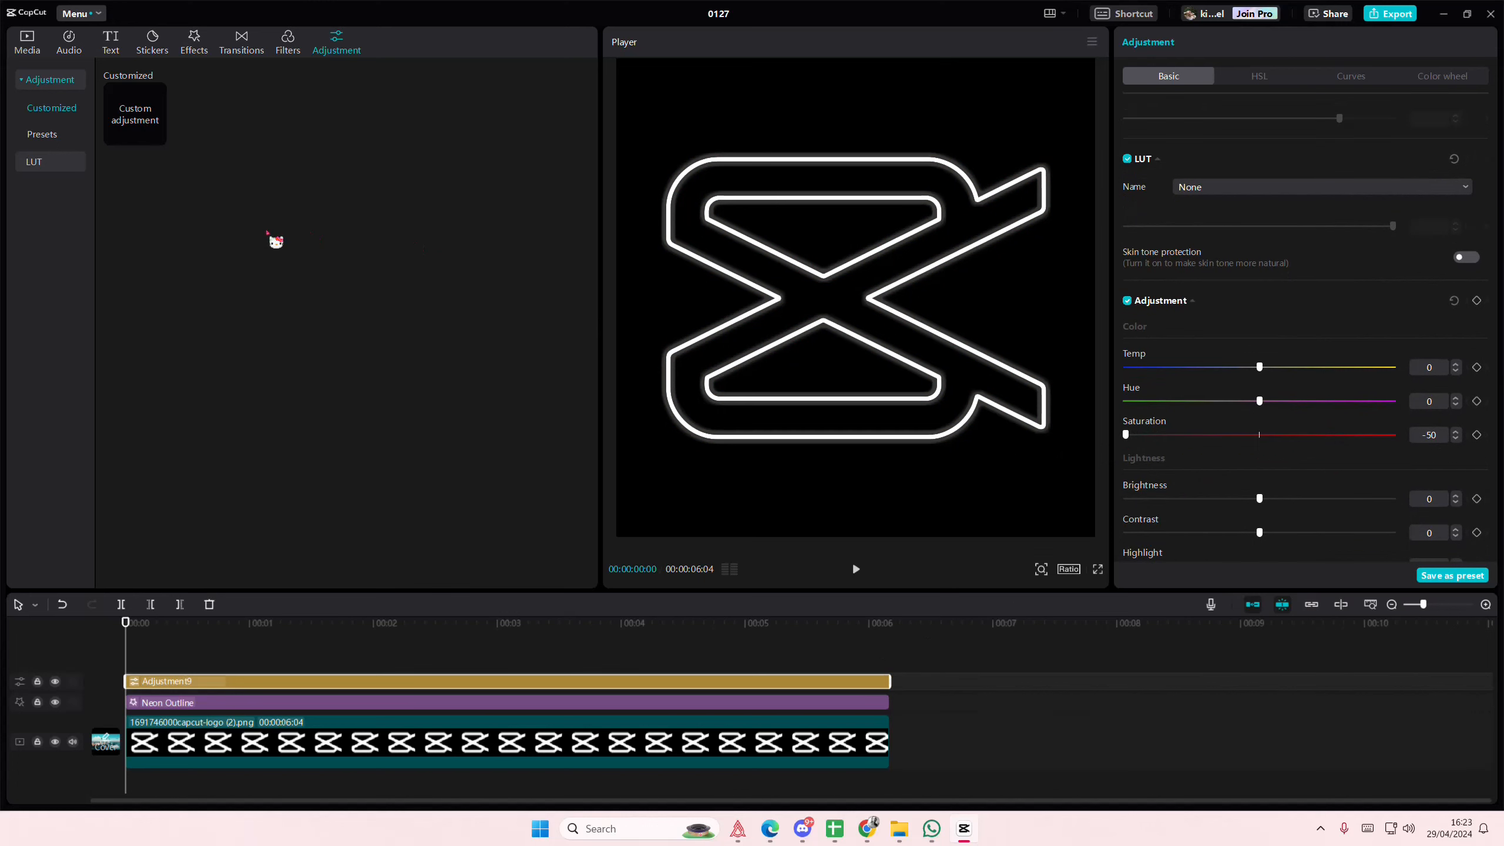
pyautogui.moveTo(1259, 498); pyautogui.dragTo(1397, 501)
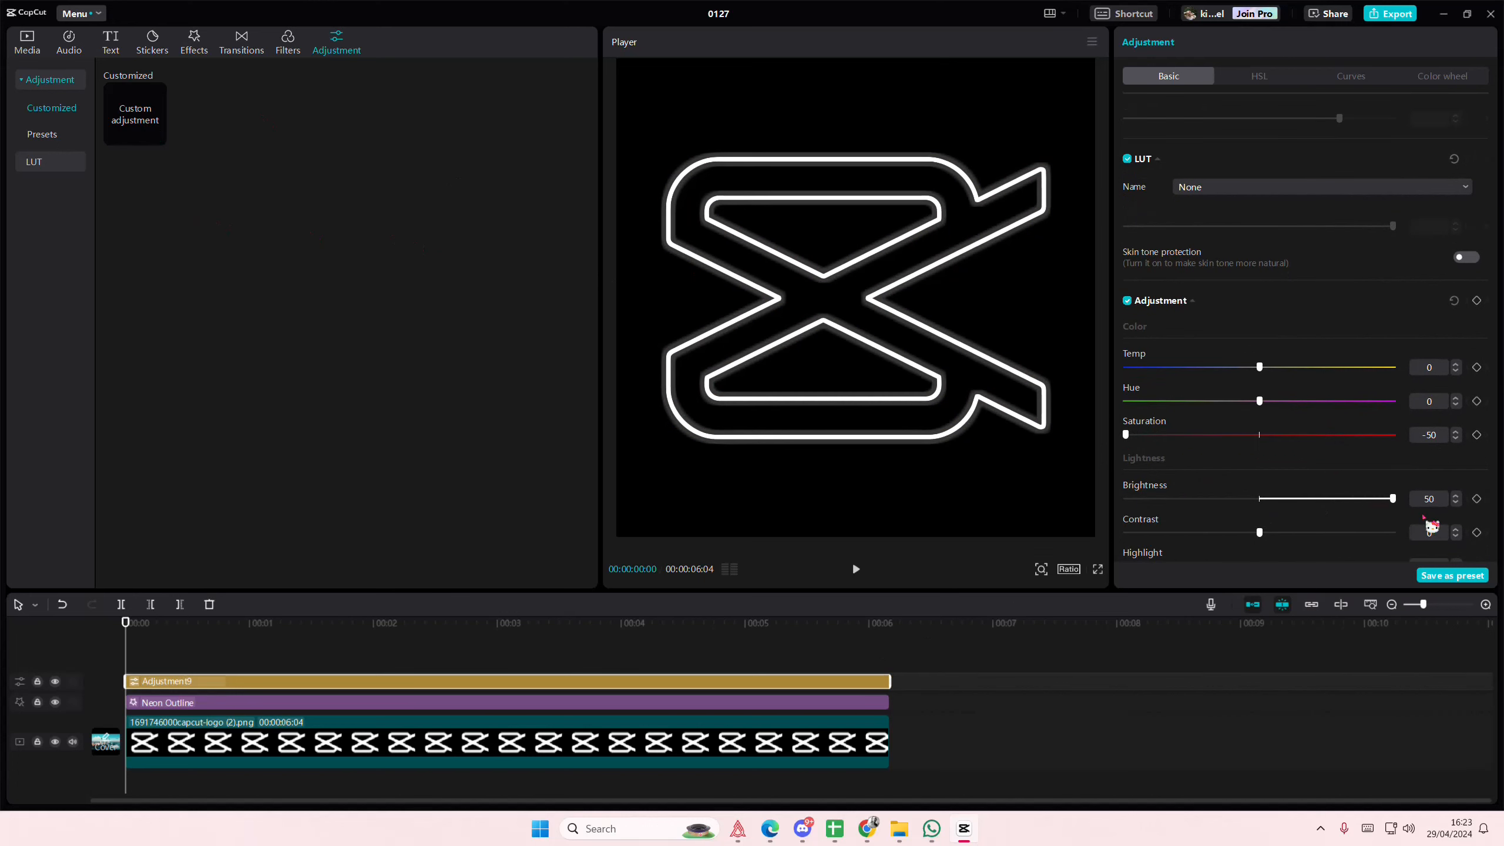
# - Open the Background category of the stock media library
pyautogui.click(38, 41)
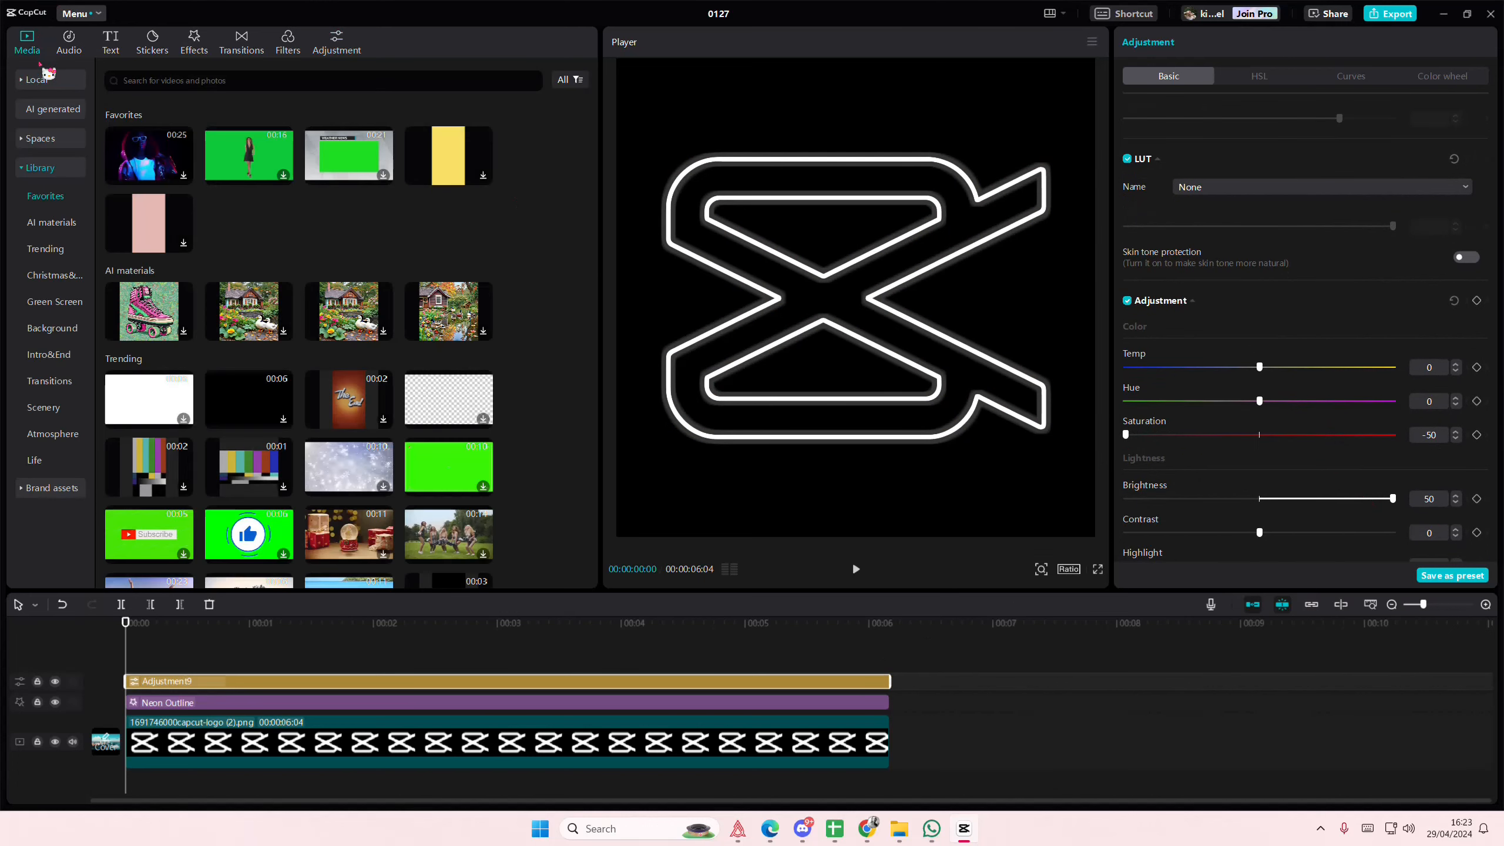
pyautogui.click(58, 331)
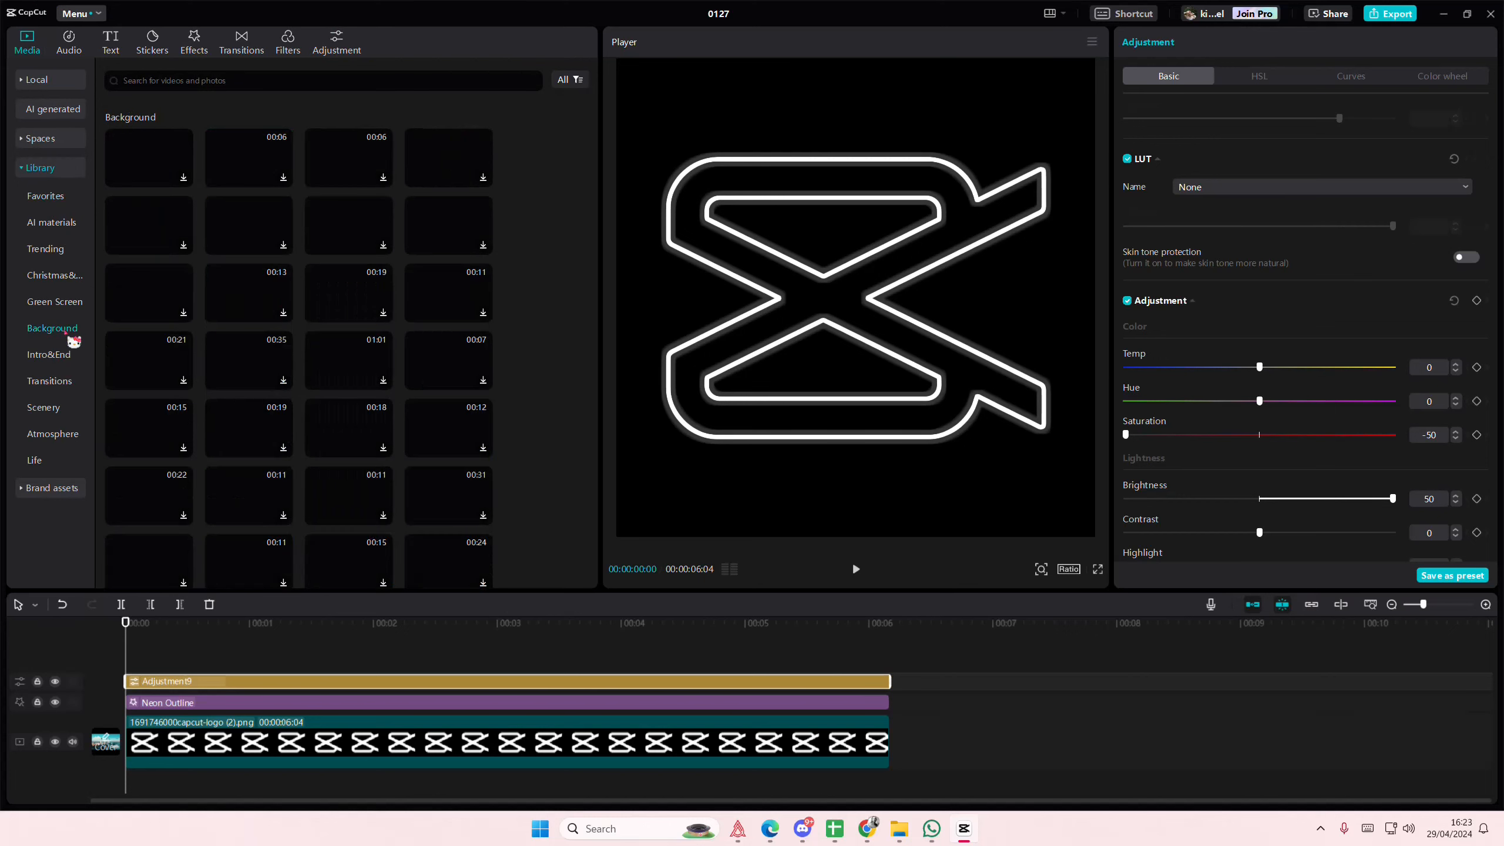
pyautogui.moveTo(203, 542); pyautogui.dragTo(163, 674)
pyautogui.moveTo(331, 685); pyautogui.dragTo(889, 705)
pyautogui.press('Delete')
# - Place the 30-second pink, blue and cyan gradient background above the other layers and scale it to 190% to fill the frame
pyautogui.scroll(-4, 373, 455)
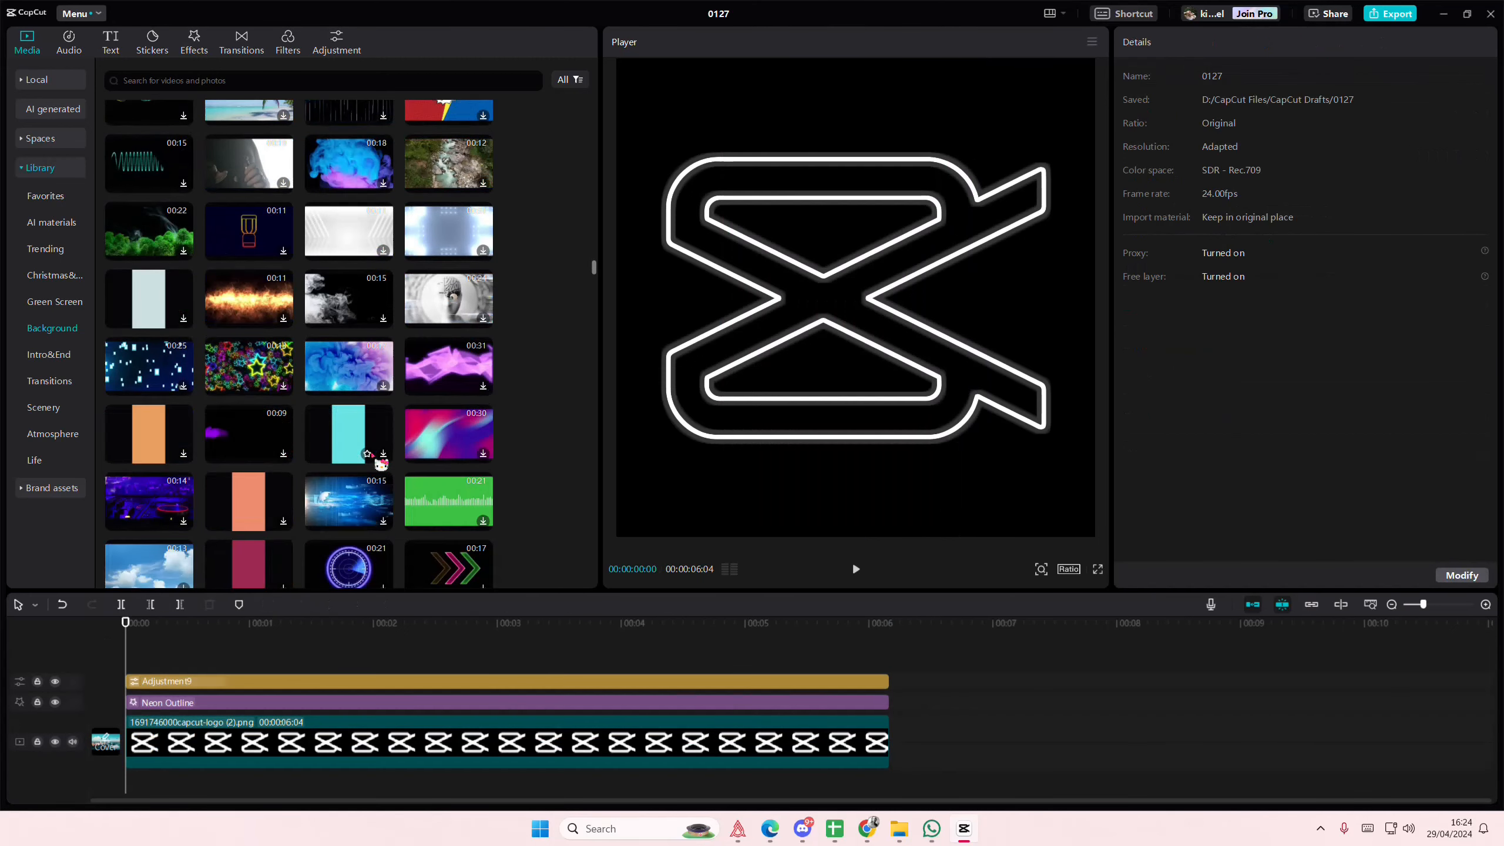
pyautogui.moveTo(441, 438); pyautogui.dragTo(706, 660)
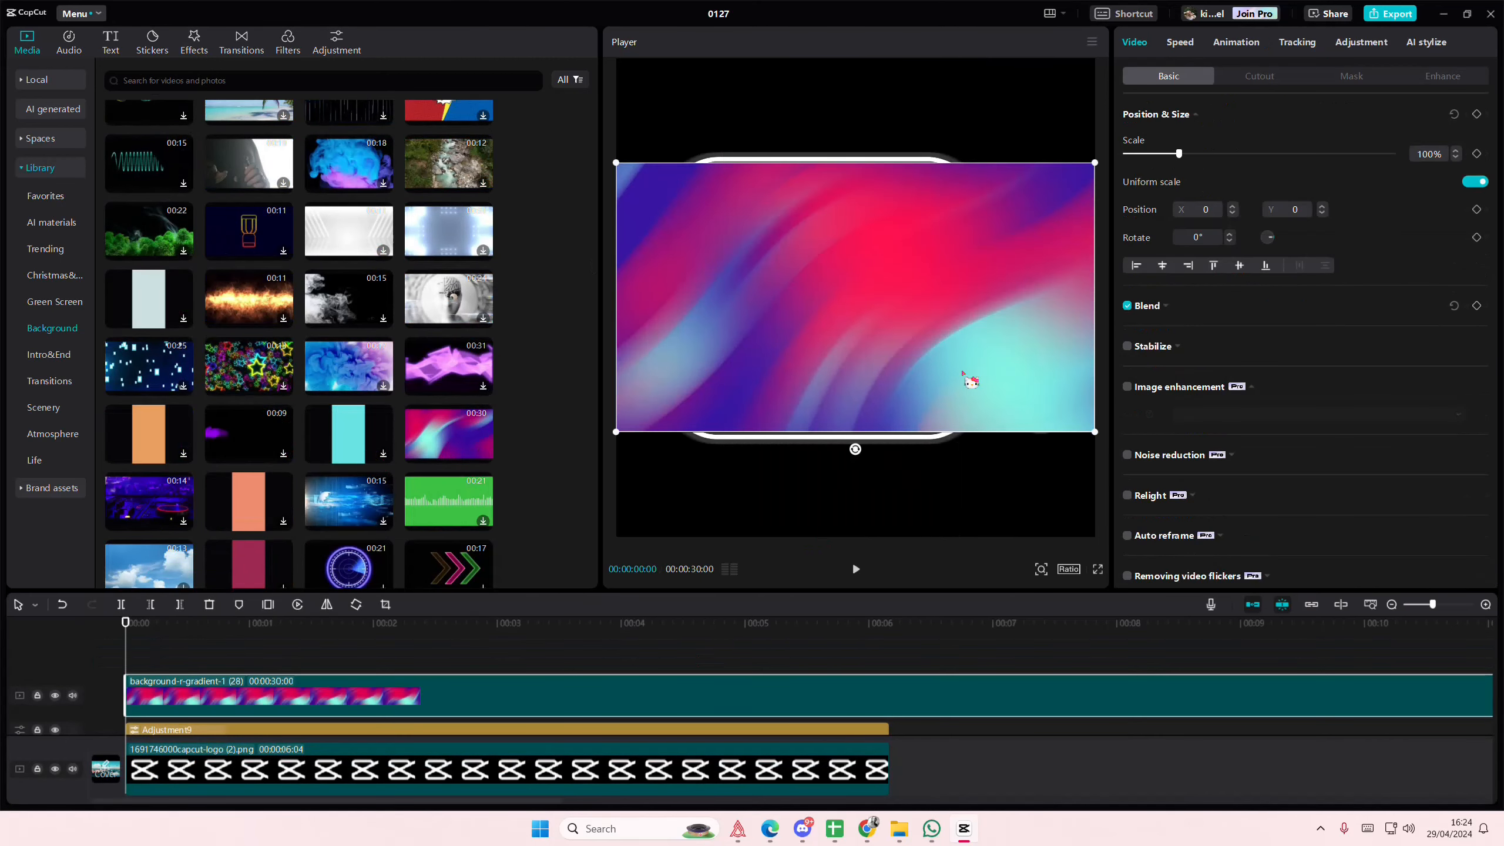
pyautogui.moveTo(1094, 432); pyautogui.dragTo(1232, 369)
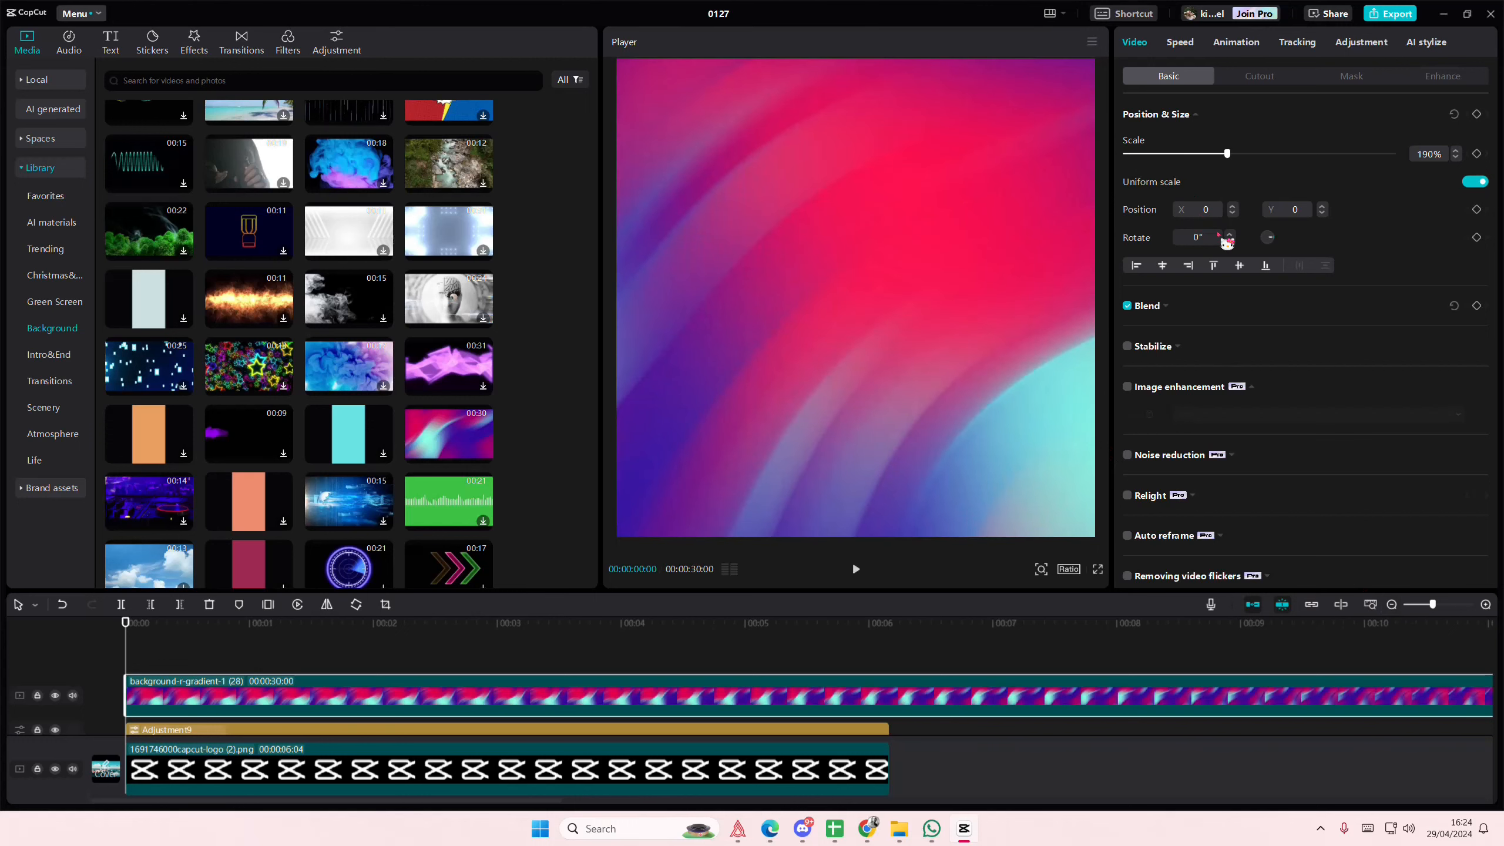
# - Set the gradient overlay's blend mode to Linear burn and scrub through the timeline to preview it
pyautogui.click(1213, 335)
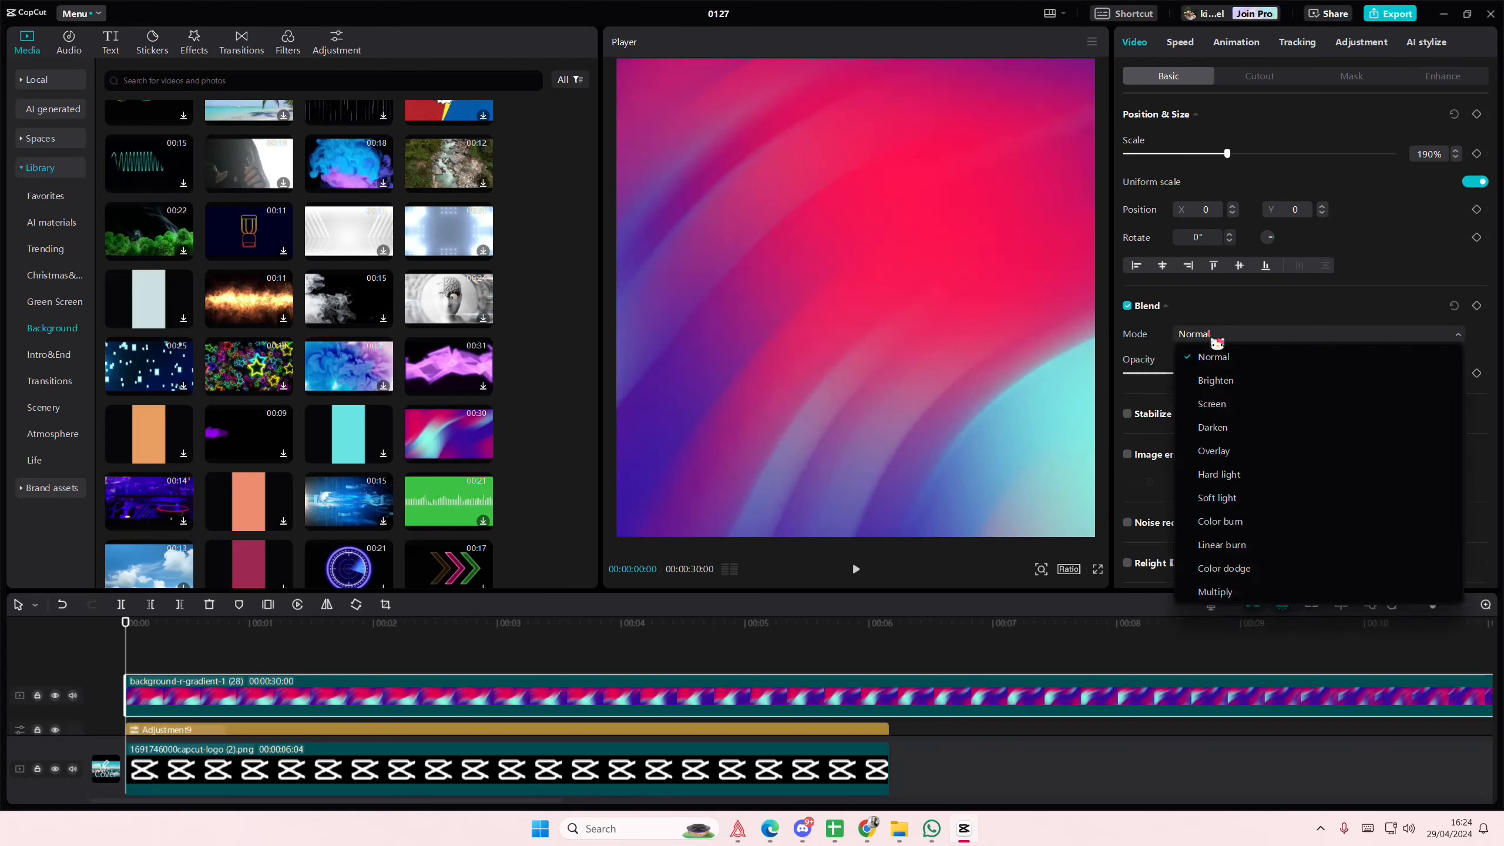
pyautogui.click(1222, 545)
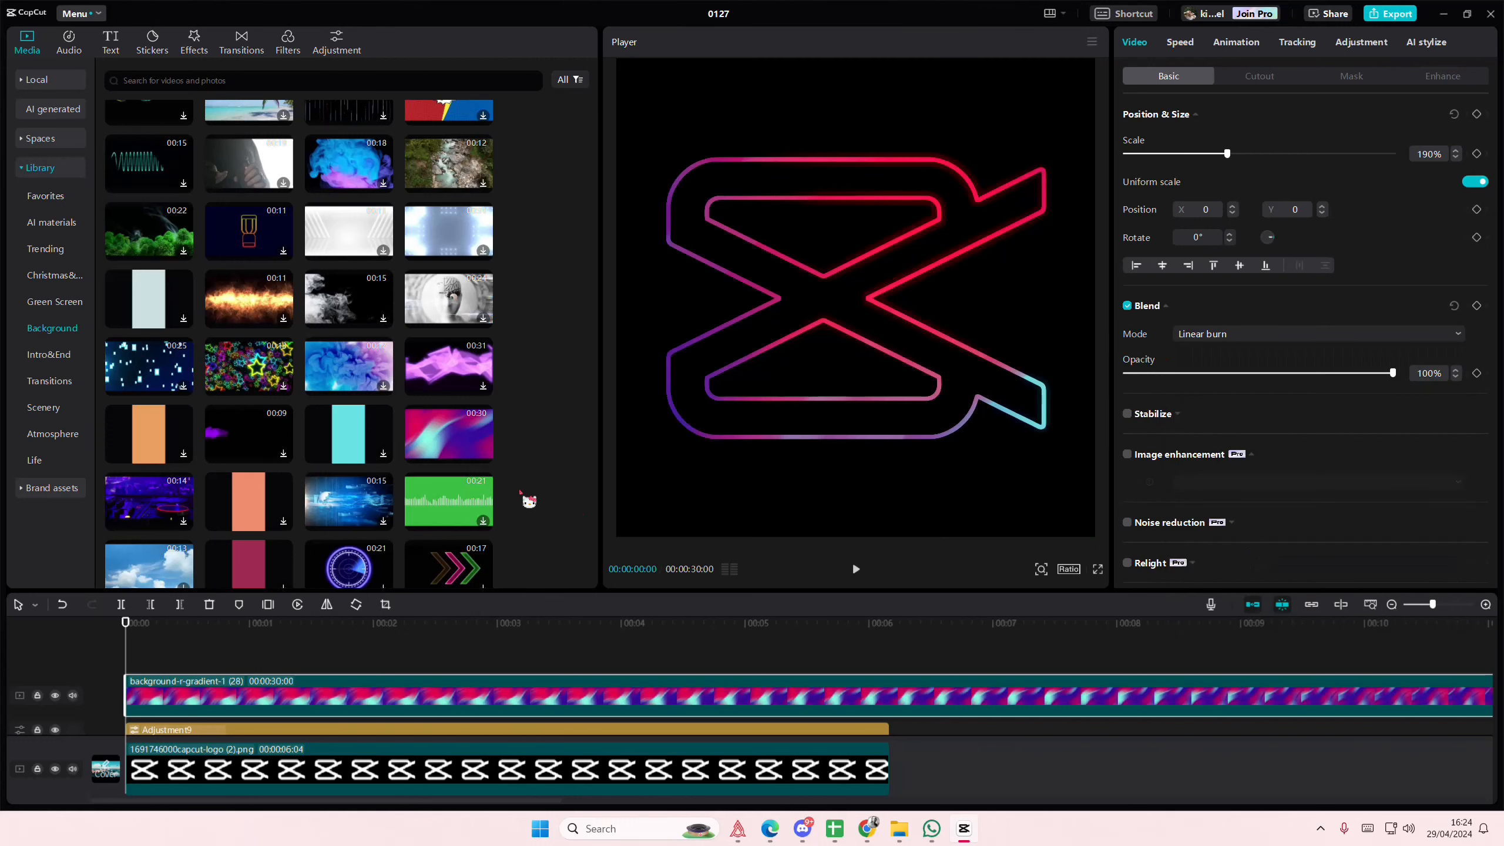
pyautogui.moveTo(373, 622); pyautogui.dragTo(906, 689)
# - Extend the logo clip, Neon Outline effect and adjustment layer together to 00:00:12:10
pyautogui.scroll(-2, 900, 670)
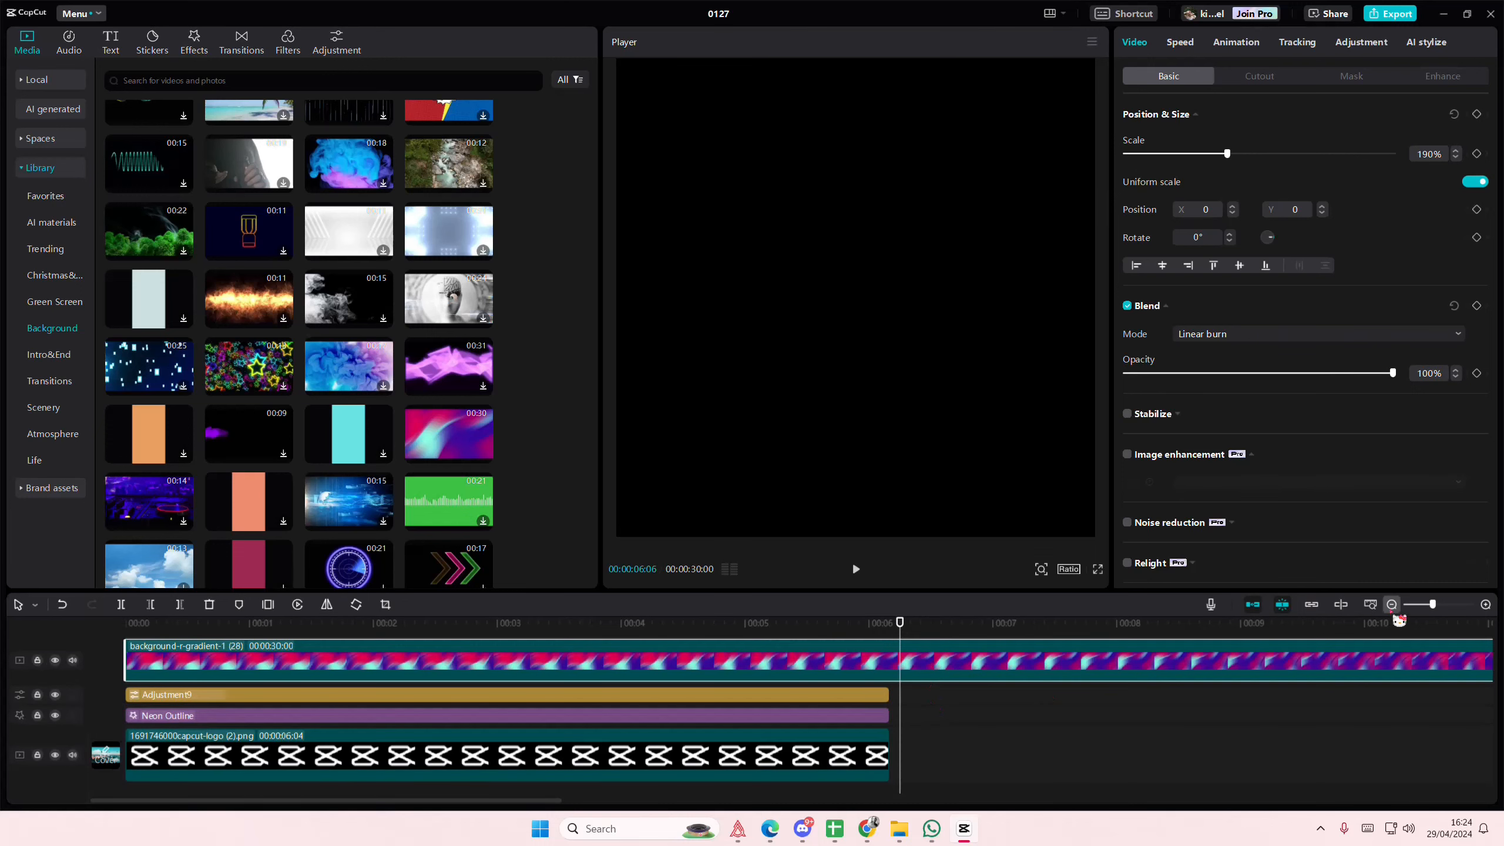
pyautogui.click(1392, 604)
pyautogui.click(360, 756)
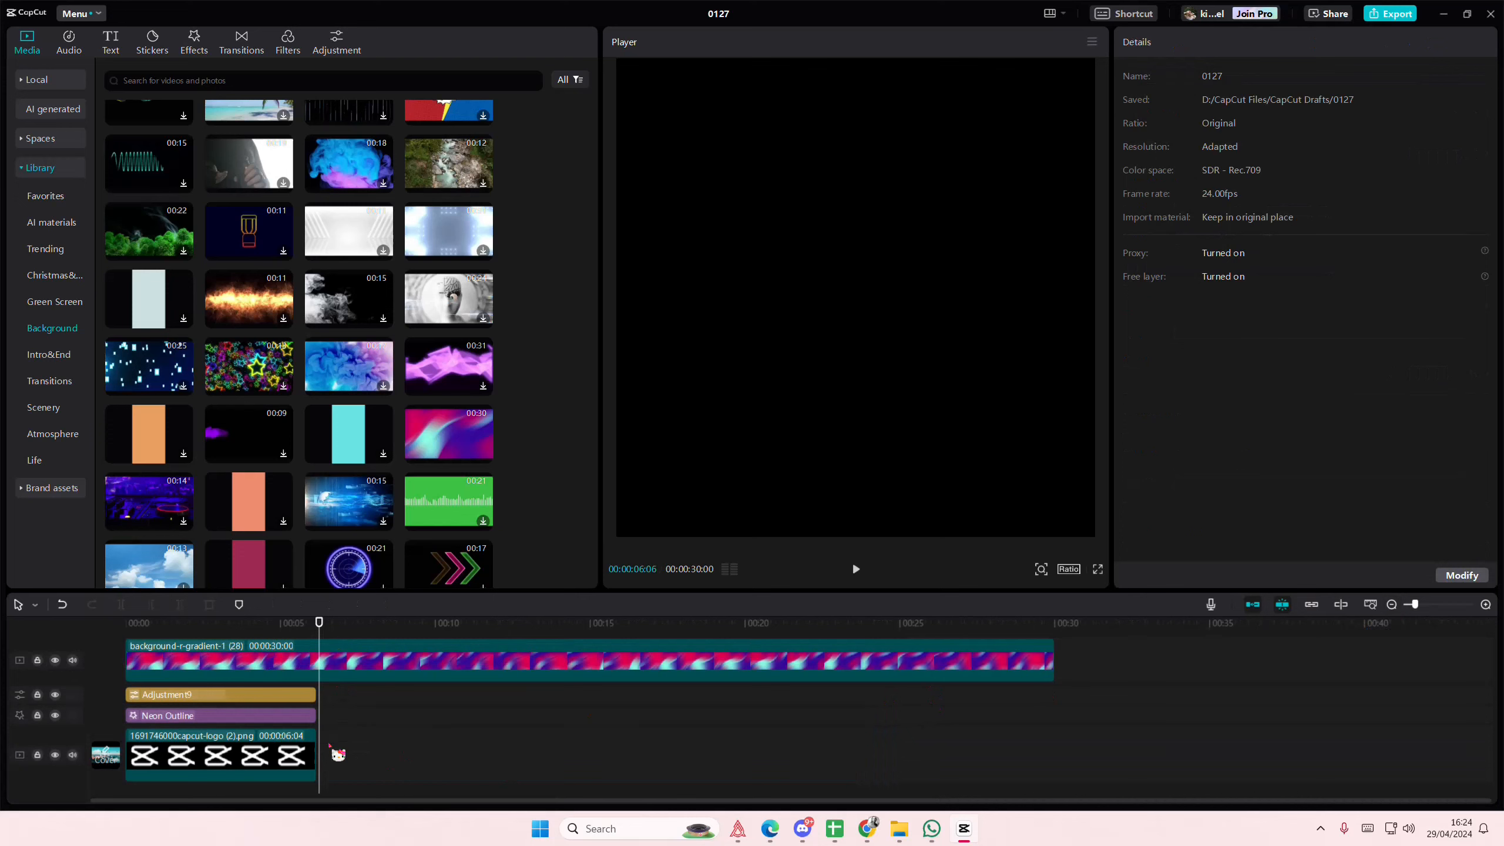
pyautogui.moveTo(329, 746); pyautogui.dragTo(512, 717)
# - Trim the gradient background so it ends together with the logo clip at 00:00:12:10
pyautogui.moveTo(496, 624); pyautogui.dragTo(511, 650)
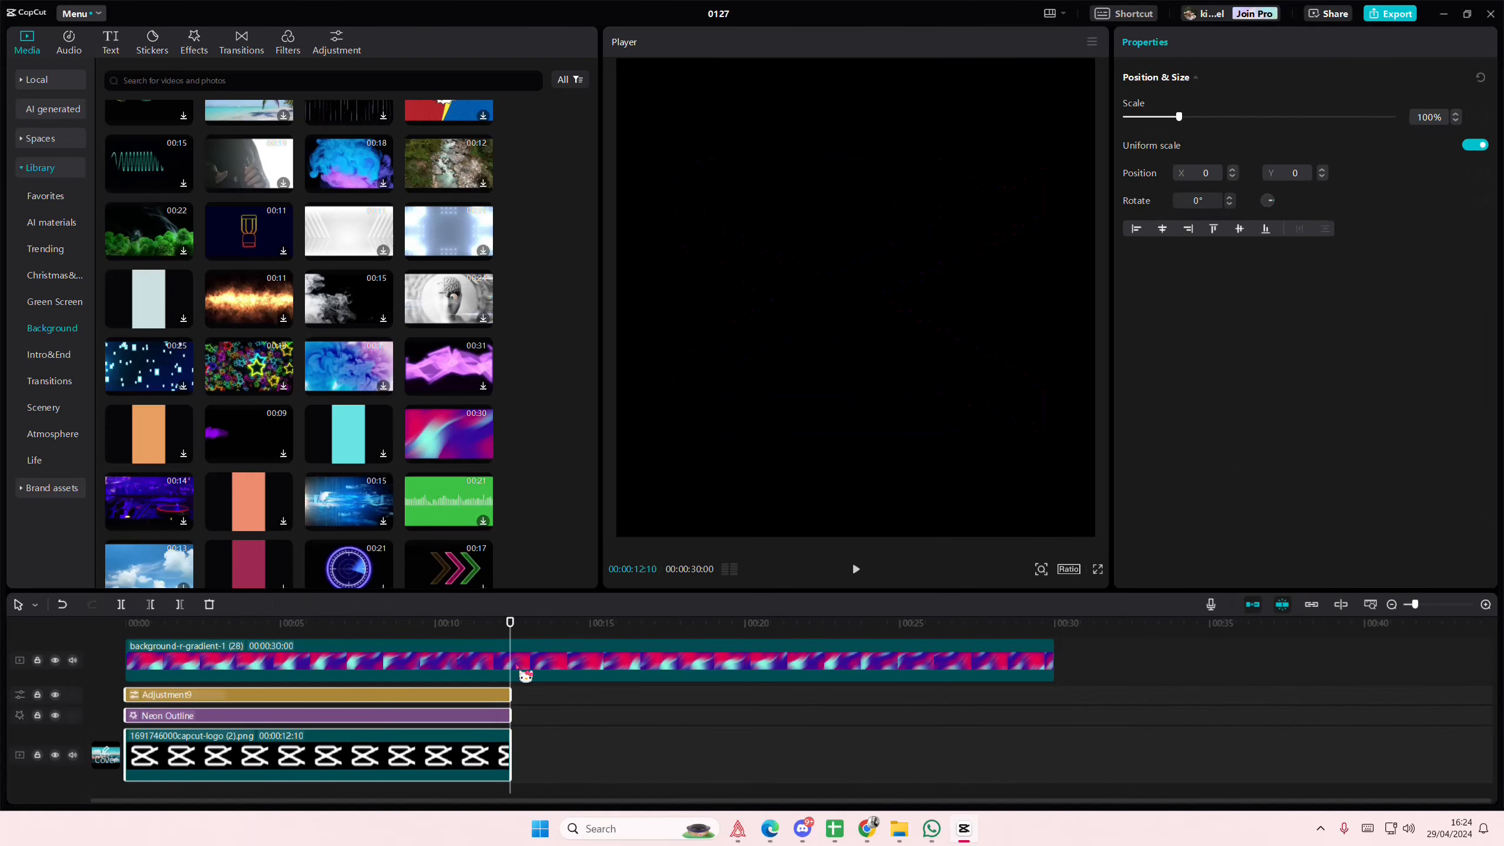
pyautogui.click(516, 667)
pyautogui.click(180, 605)
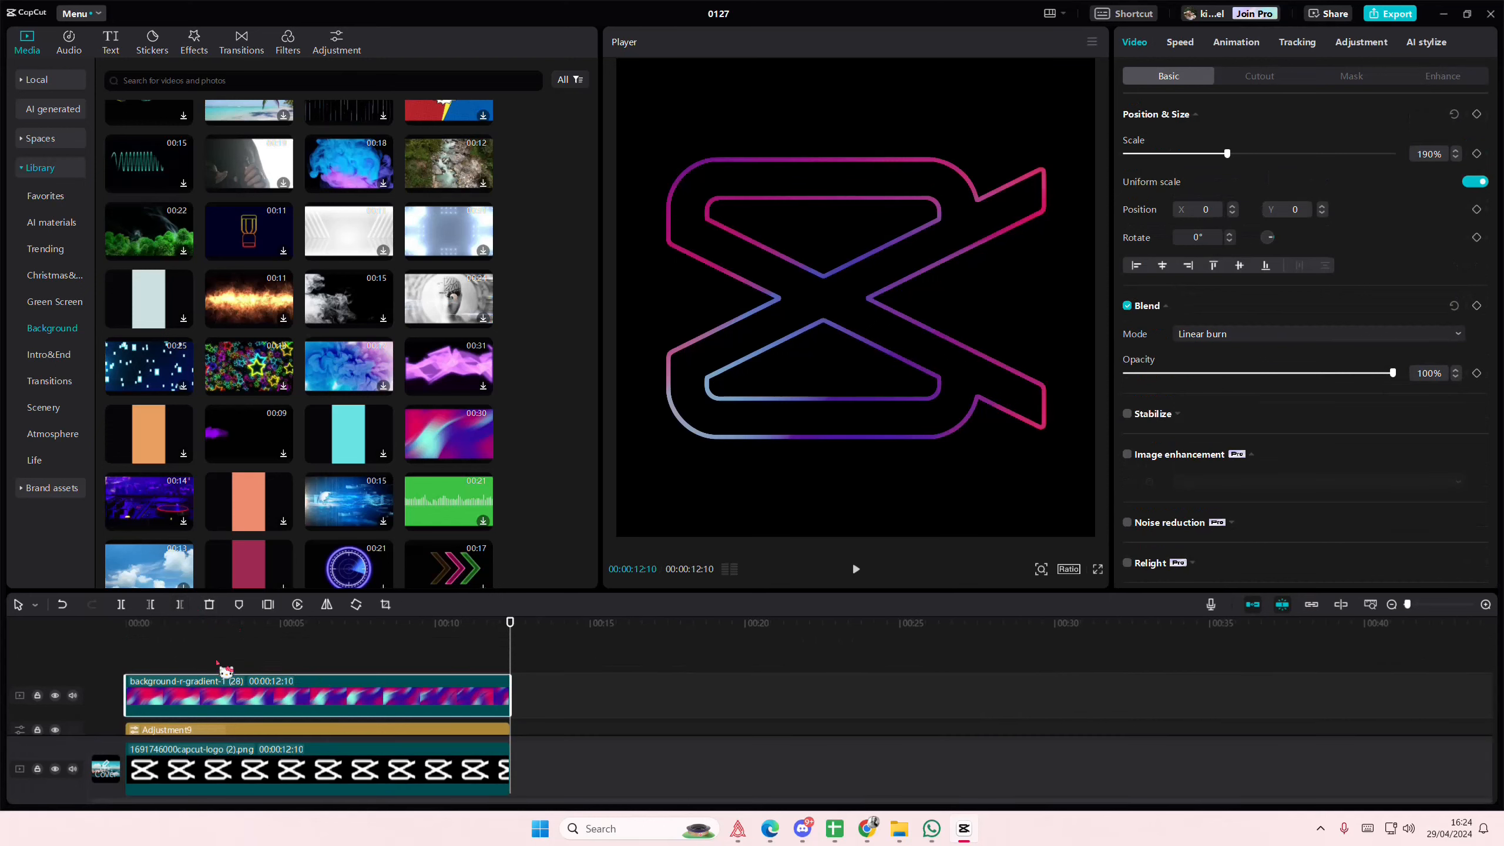
# - Search for "edge glow" and add the second Edge Glow video effect over the whole timeline with its glow strength set to 33
pyautogui.click(243, 640)
pyautogui.moveTo(243, 646); pyautogui.dragTo(61, 576)
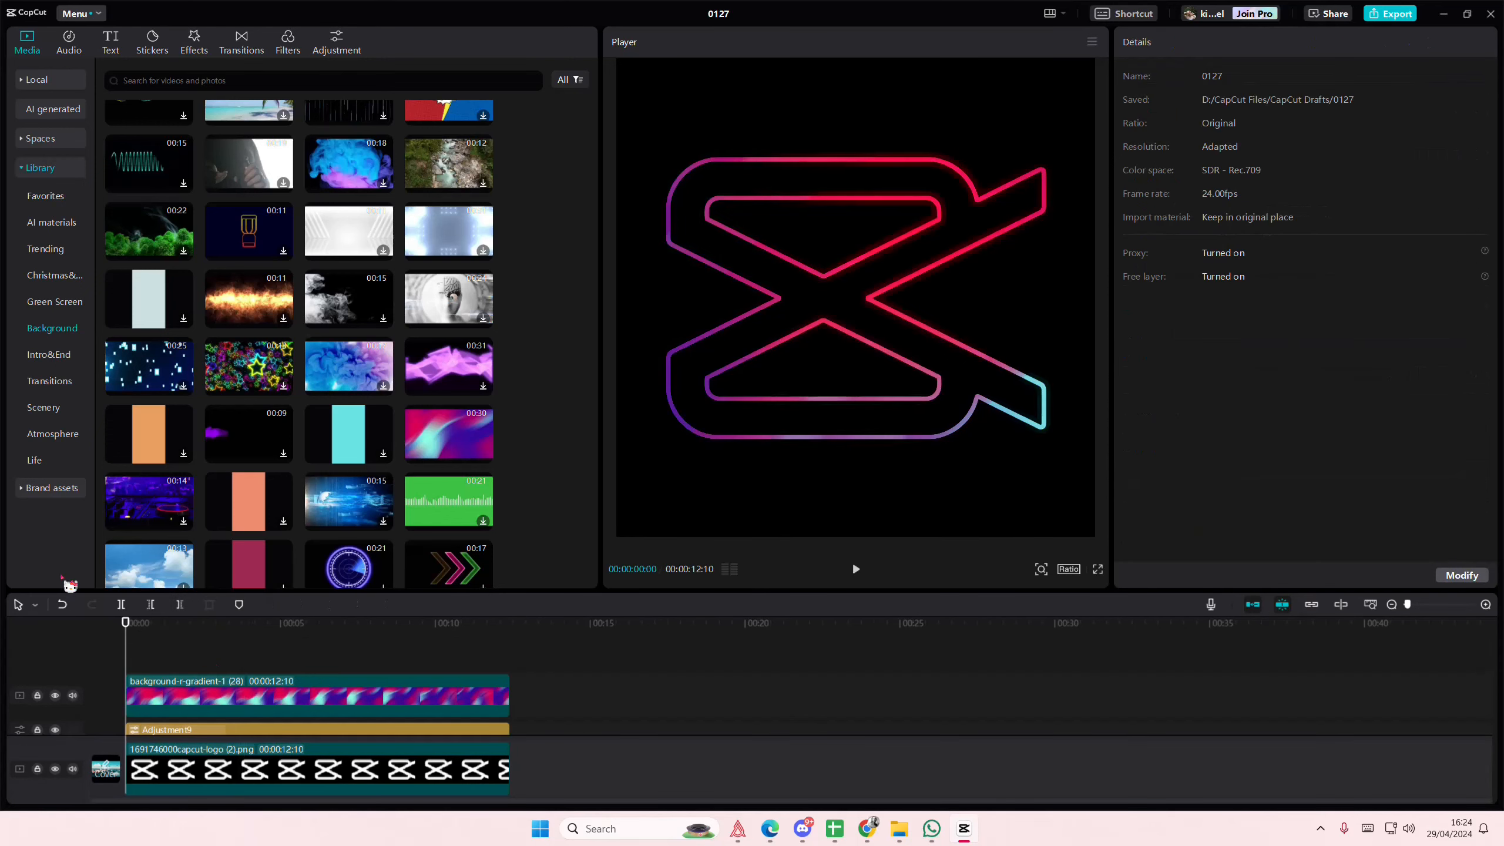
pyautogui.click(194, 50)
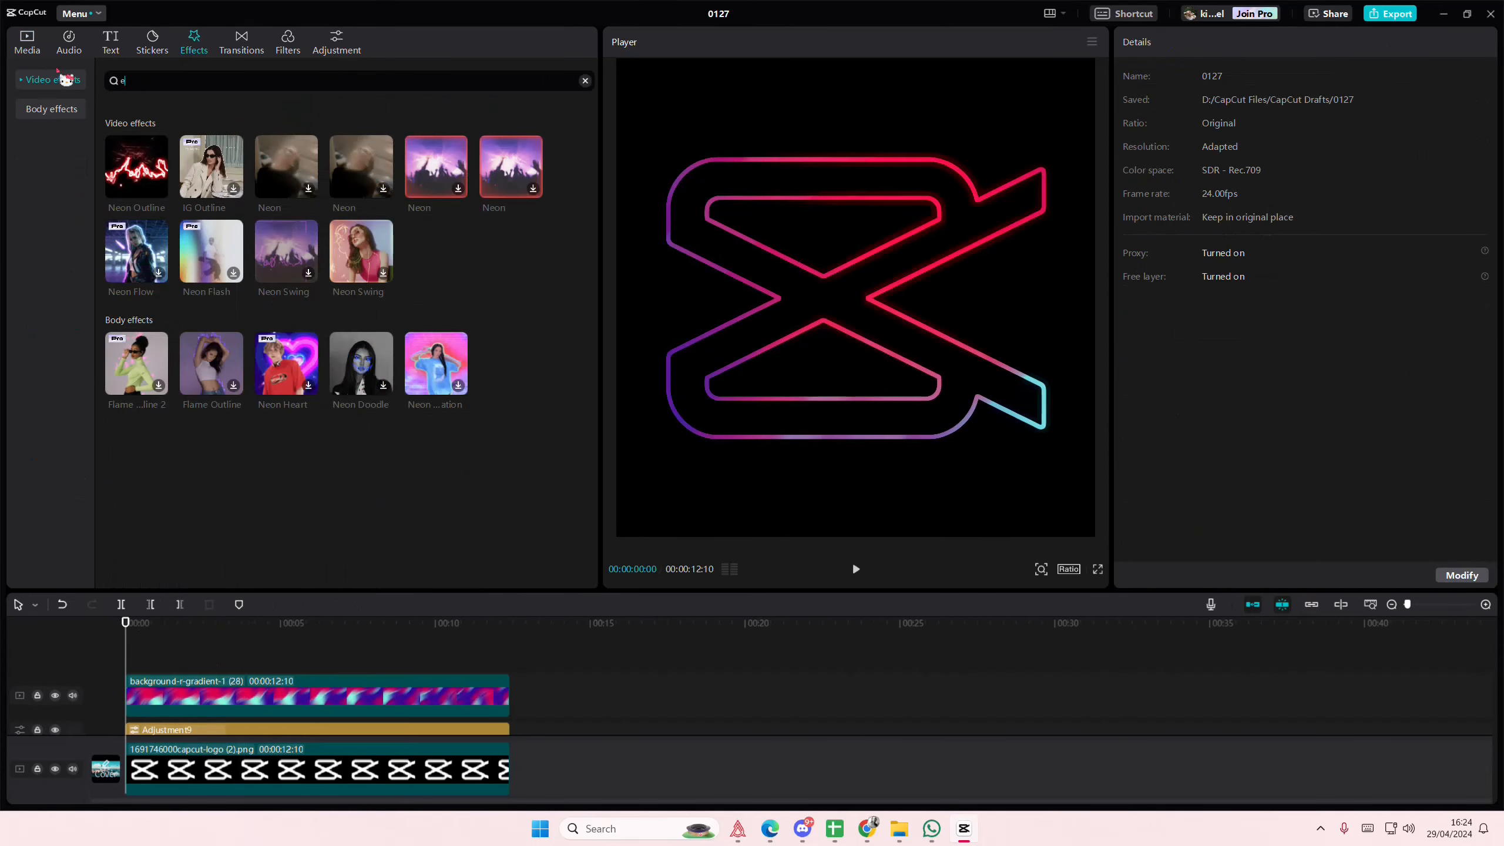
pyautogui.write('edge glow')
pyautogui.press('Return')
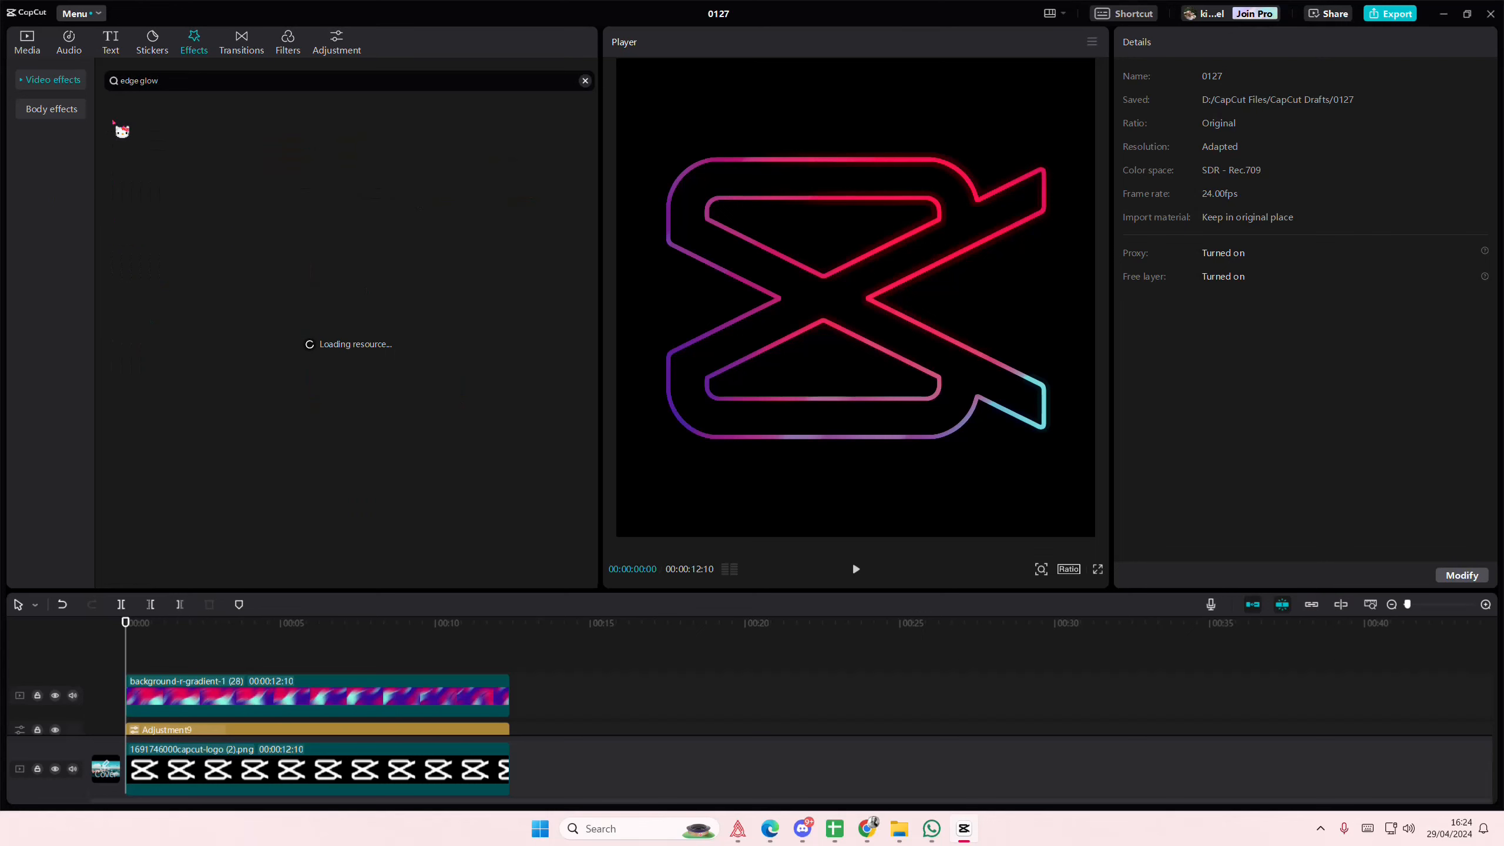
pyautogui.click(145, 165)
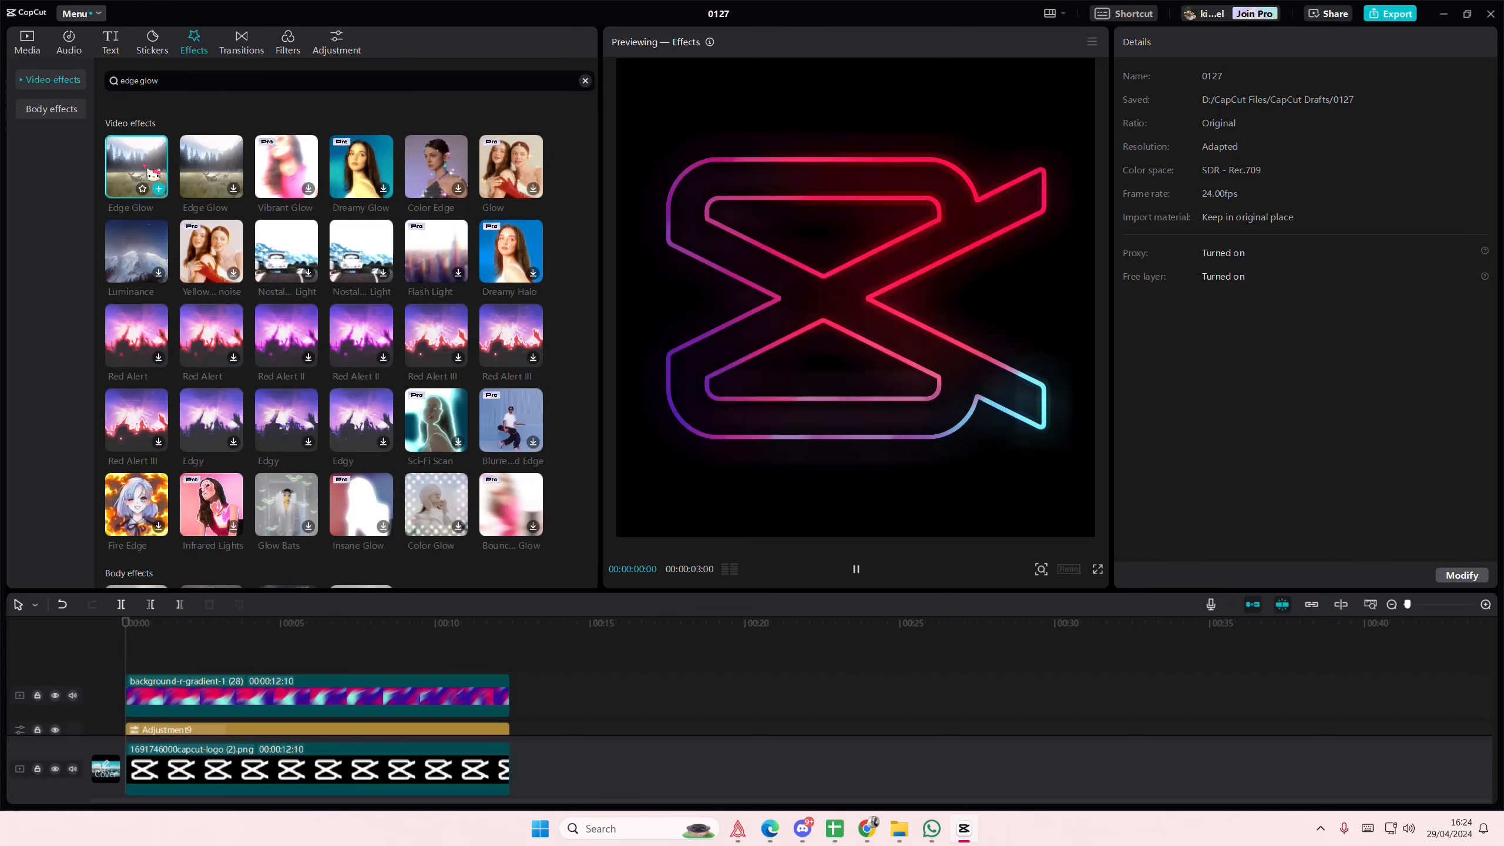
pyautogui.click(208, 170)
pyautogui.moveTo(207, 172); pyautogui.dragTo(509, 680)
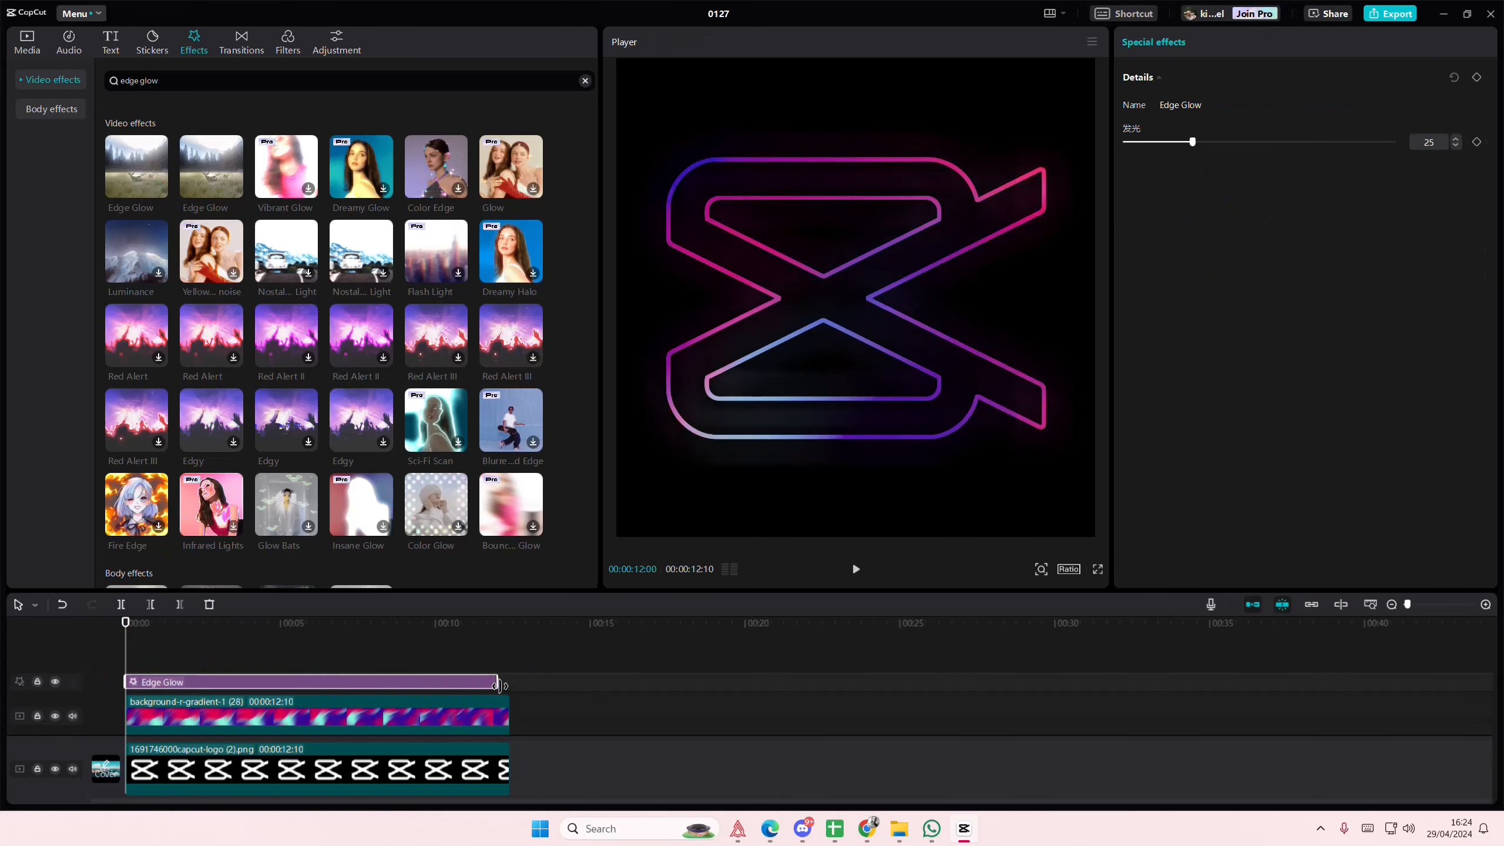
pyautogui.moveTo(1272, 160); pyautogui.dragTo(1215, 171)
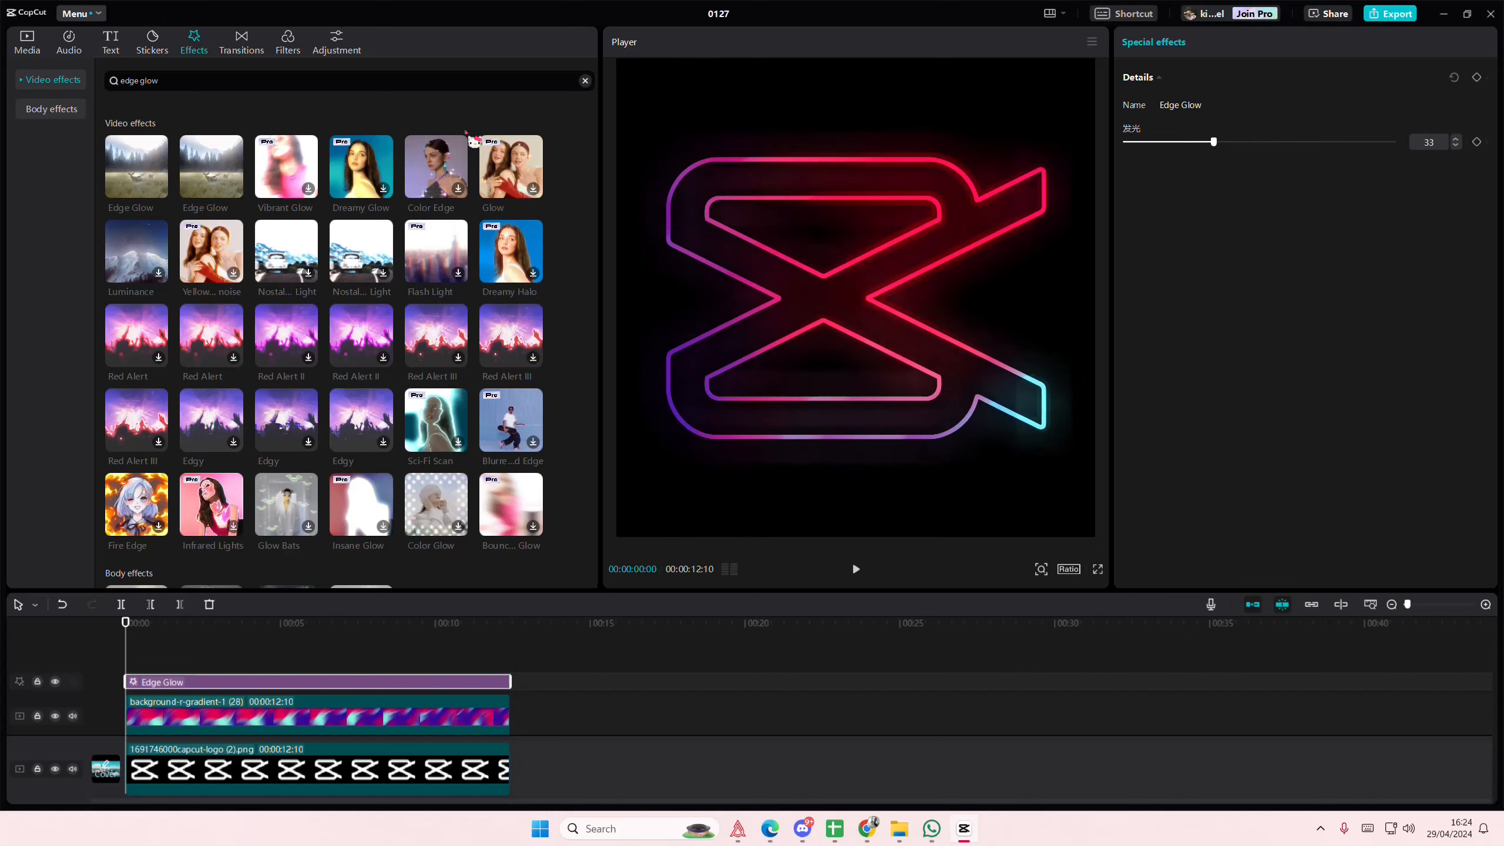
# - Add the Luminance effect from the Nature video effects above Edge Glow and extend it to 00:00:12:10
pyautogui.click(67, 80)
pyautogui.scroll(-1, 43, 439)
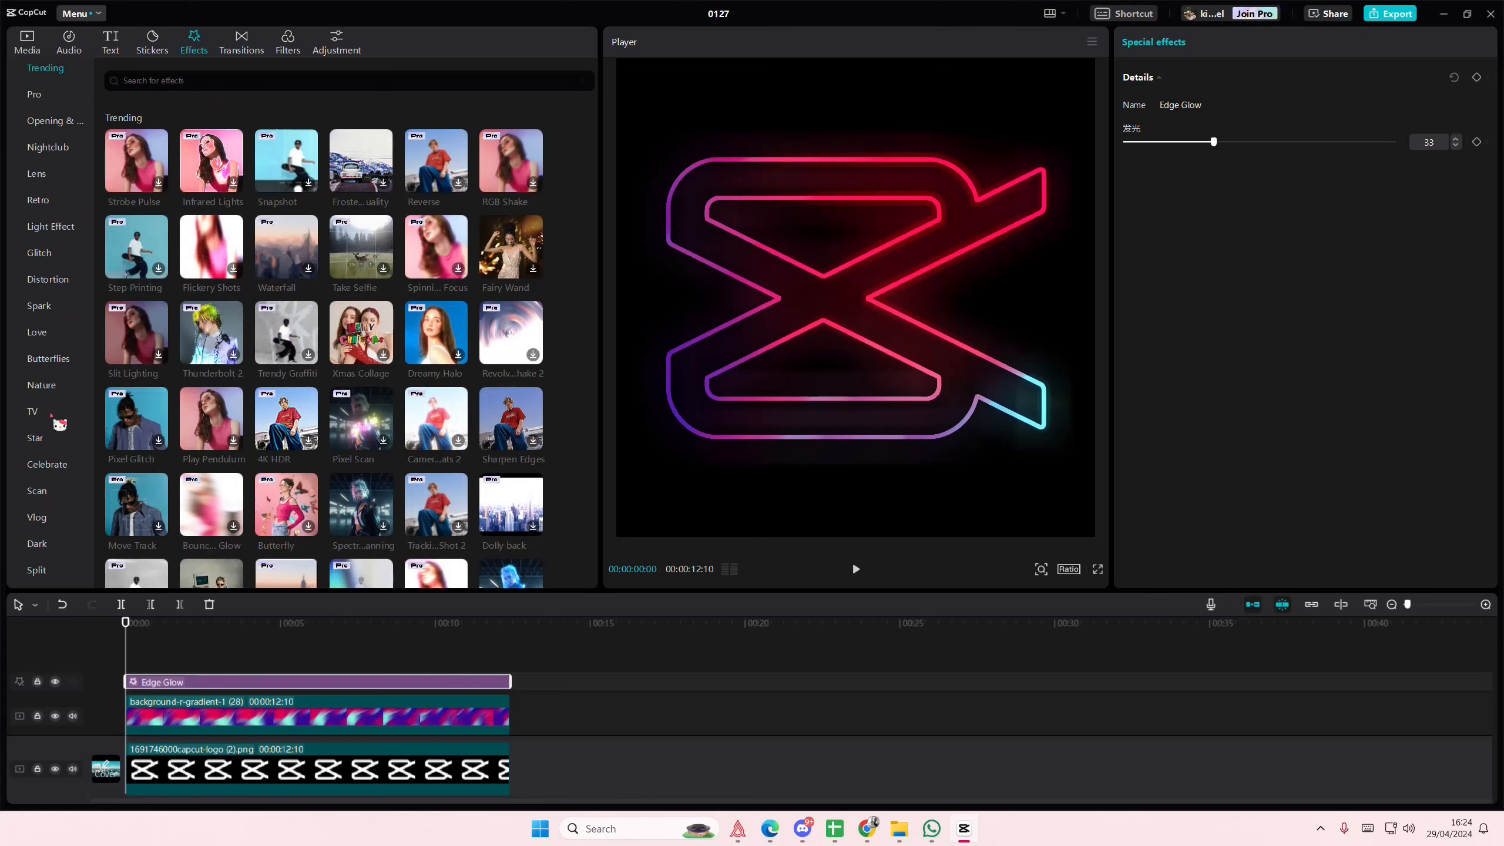
pyautogui.click(53, 389)
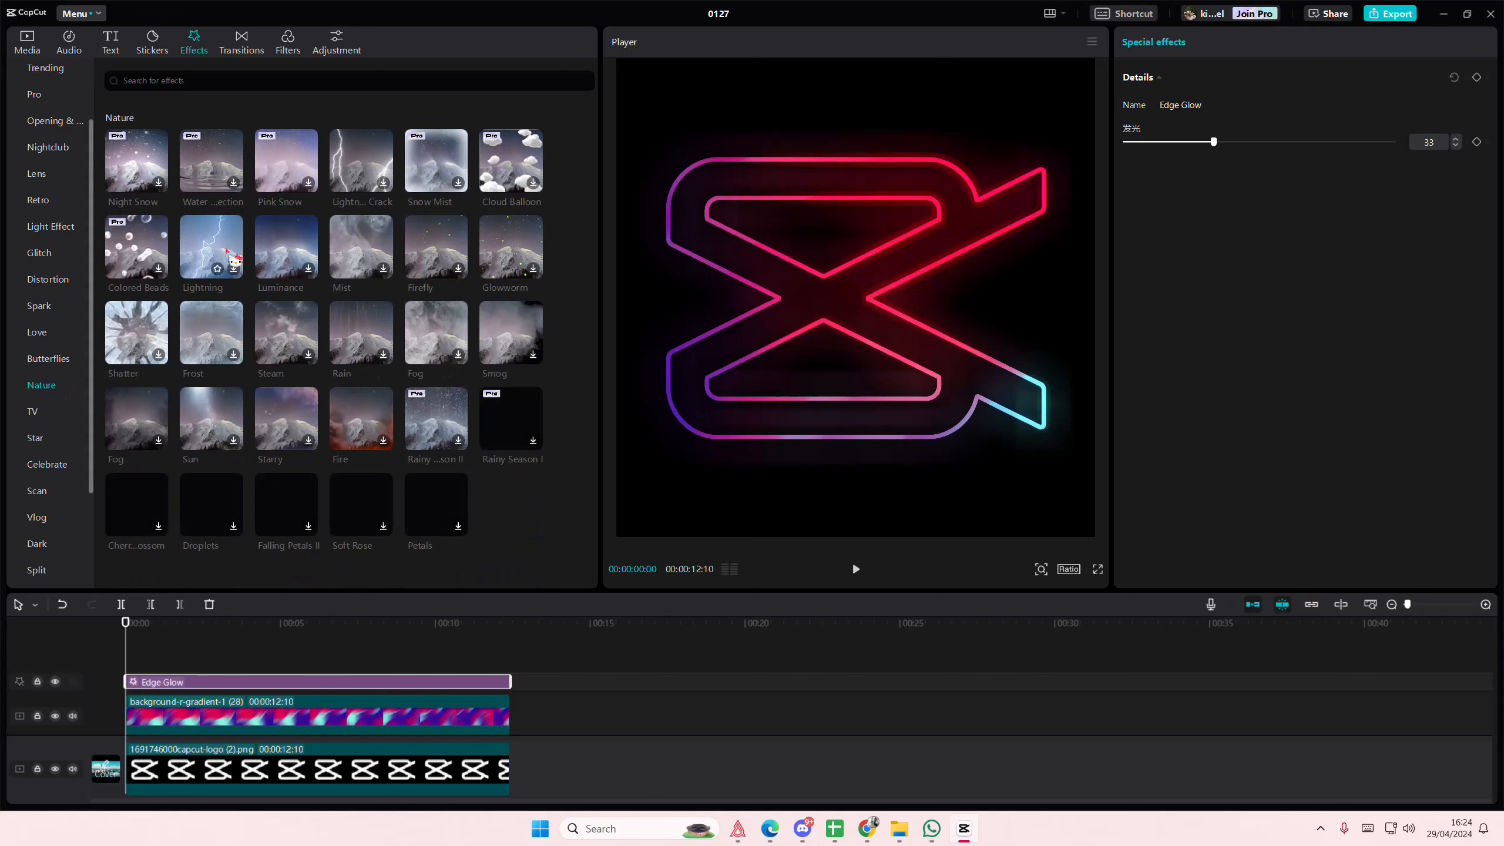
pyautogui.moveTo(260, 267); pyautogui.dragTo(106, 652)
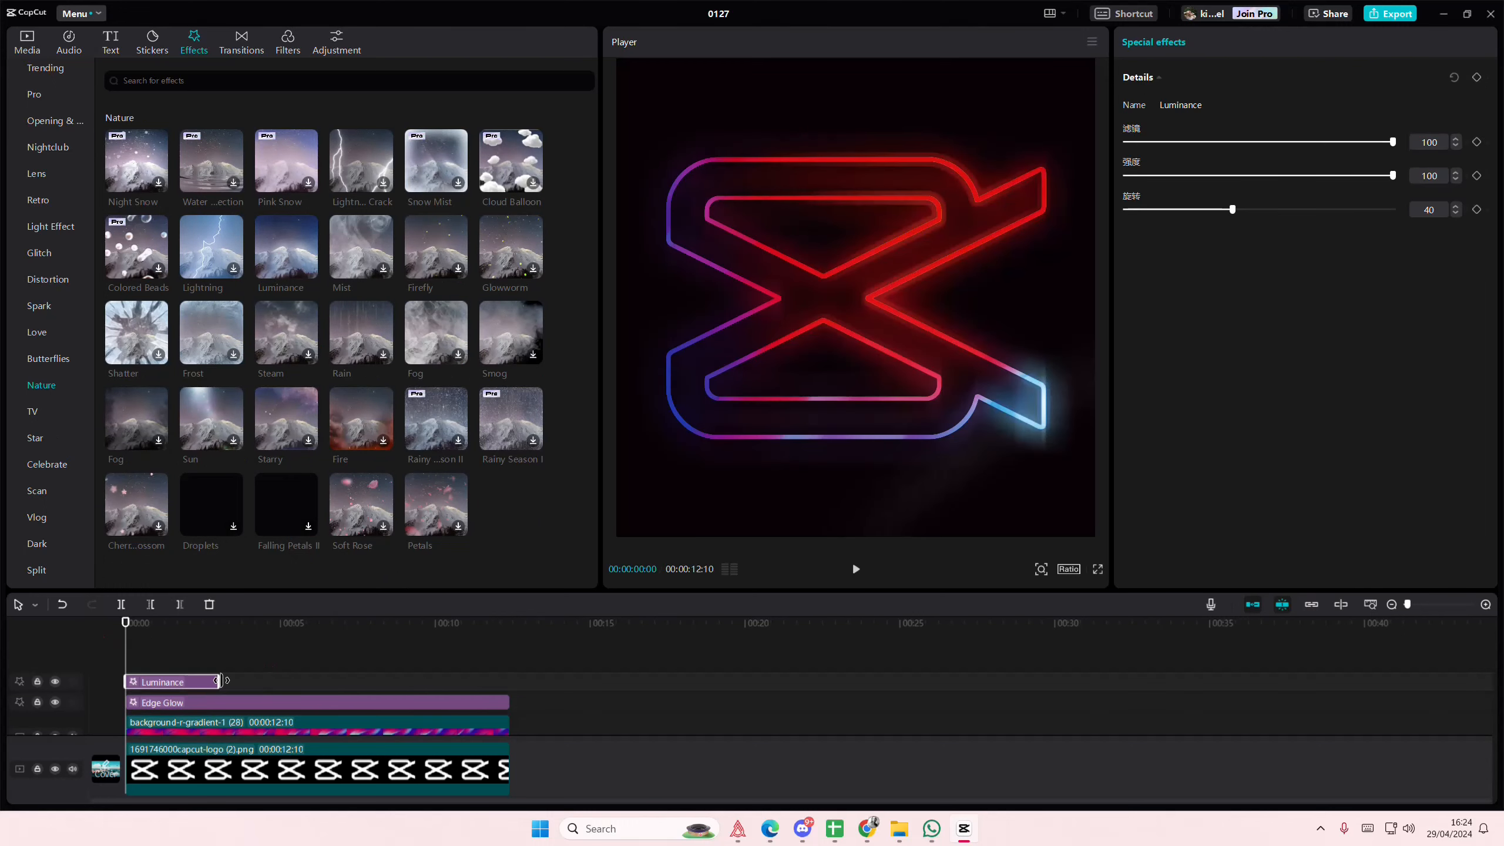
pyautogui.moveTo(219, 681); pyautogui.dragTo(509, 688)
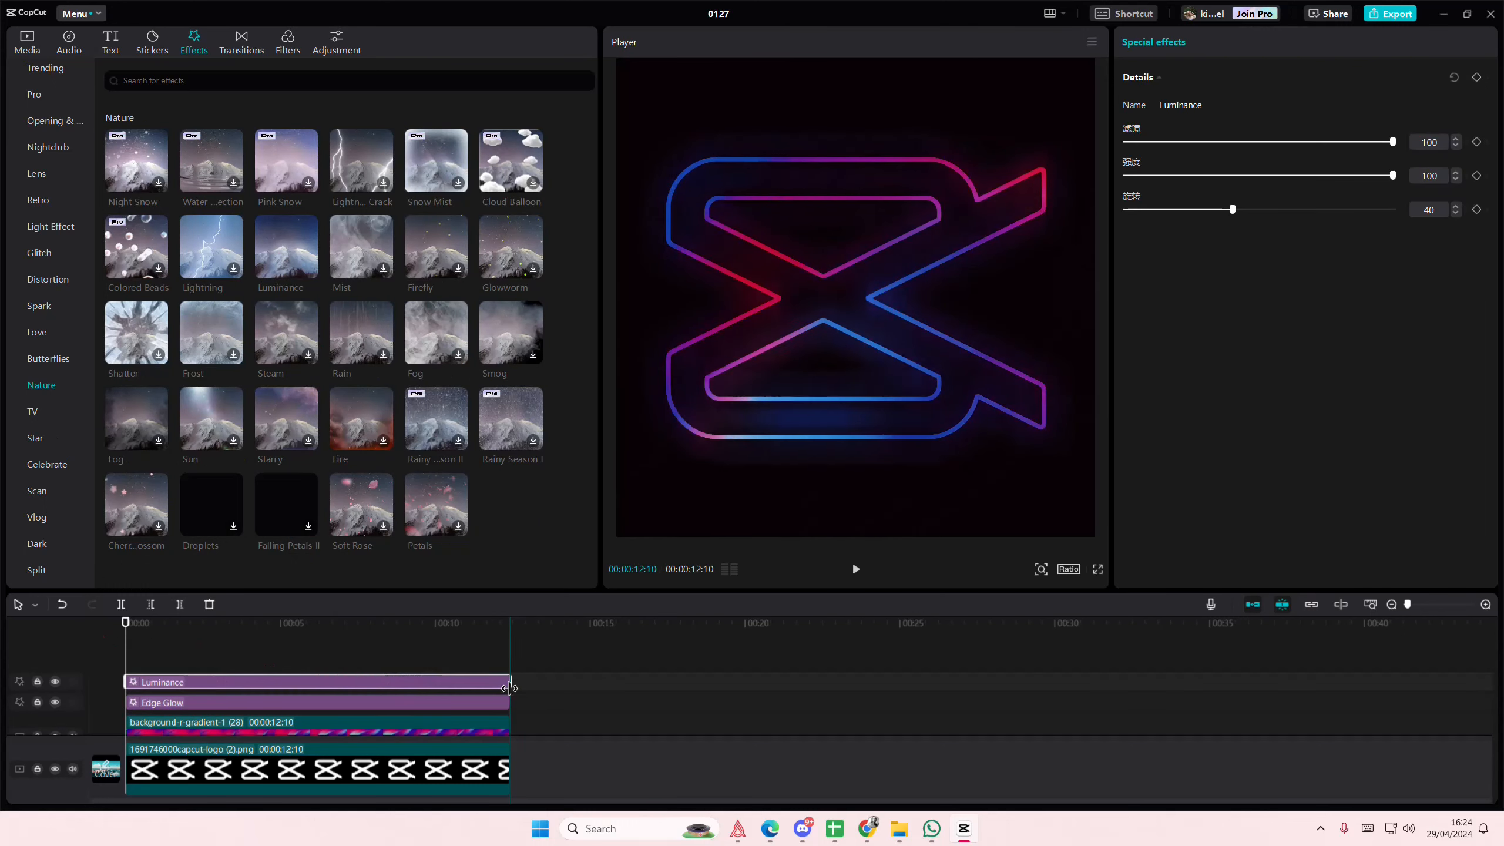
# - Try the animation without the Edge Glow effect, and undo its deletion
pyautogui.click(495, 705)
pyautogui.press('Delete')
pyautogui.moveTo(413, 649); pyautogui.dragTo(105, 668)
pyautogui.hotkey('ctrl', 'z')
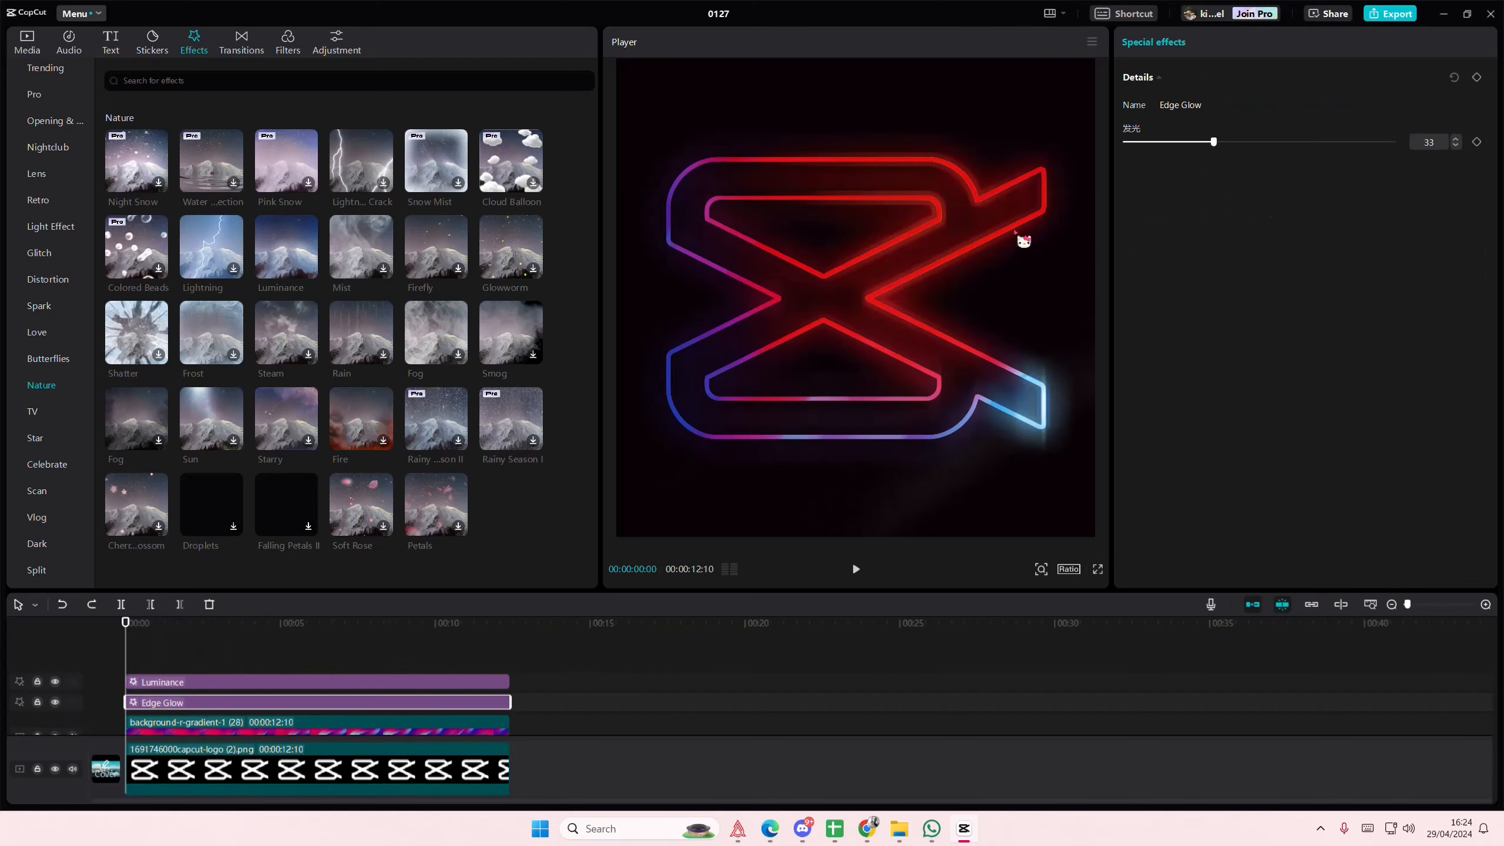
# - Set the Edge Glow effect's glow strength to 22
pyautogui.moveTo(1213, 142); pyautogui.dragTo(1184, 142)
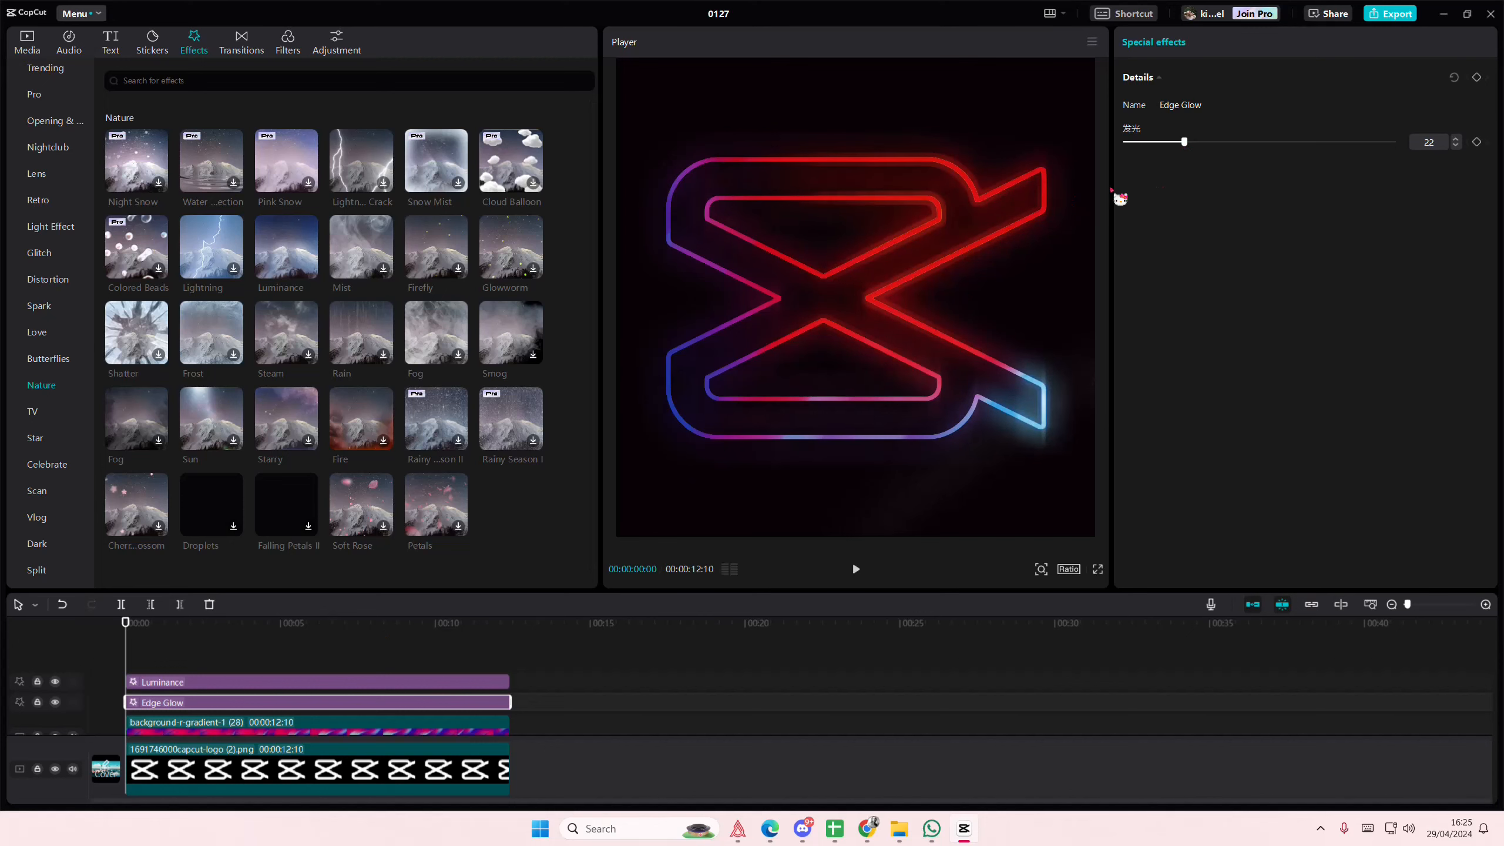
# - Duplicate the CapCut logo clip at the start of the timeline
pyautogui.scroll(-2, 351, 657)
pyautogui.moveTo(554, 742); pyautogui.dragTo(189, 500)
pyautogui.scroll(-1, 367, 647)
pyautogui.scroll(-1, 455, 666)
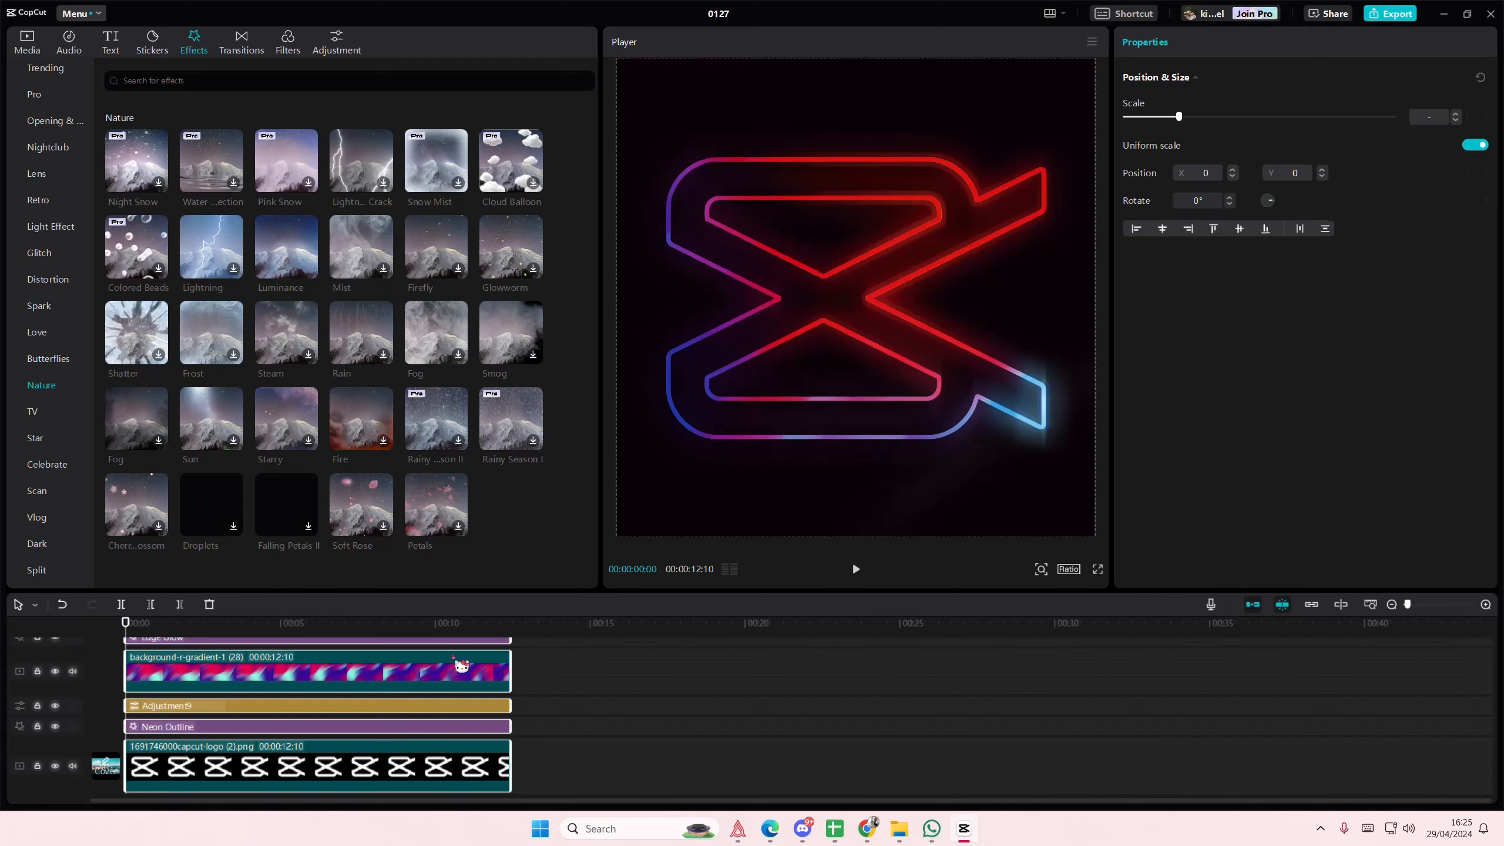
pyautogui.click(408, 757)
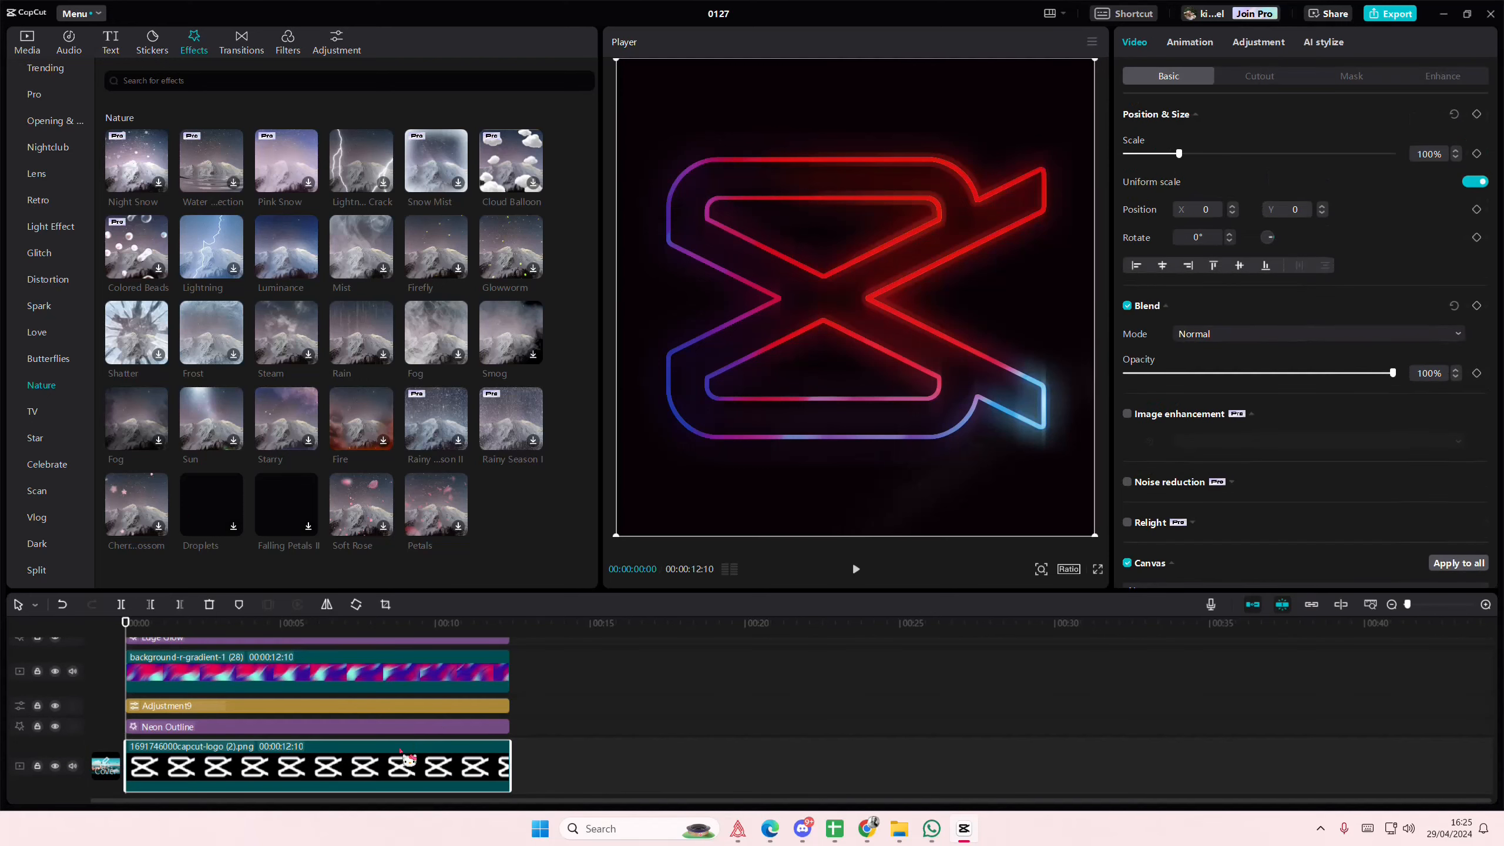
pyautogui.hotkey('ctrl', 'v')
# - Combine one logo clip with the Neon Outline, adjustment, gradient, Edge Glow and Luminance layers into a compound clip above the other logo clip
pyautogui.scroll(1, 535, 726)
pyautogui.moveTo(535, 726); pyautogui.dragTo(286, 550)
pyautogui.scroll(1, 410, 677)
pyautogui.rightClick(422, 699)
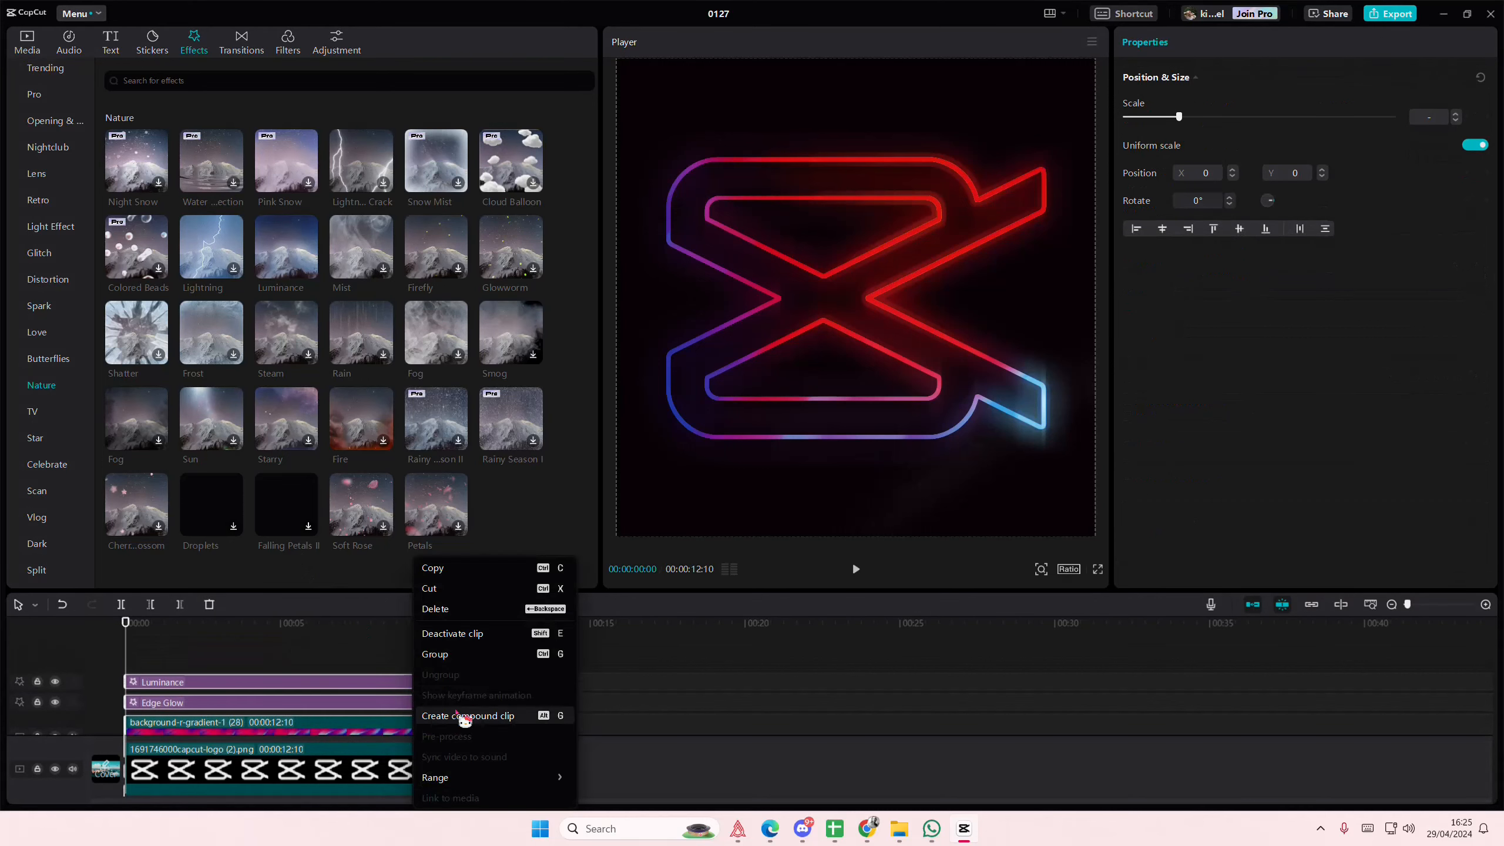
pyautogui.click(486, 717)
# - Try the Screen and Brighten blend modes on the compound clip, settle on Darken and preview the result
pyautogui.click(1215, 336)
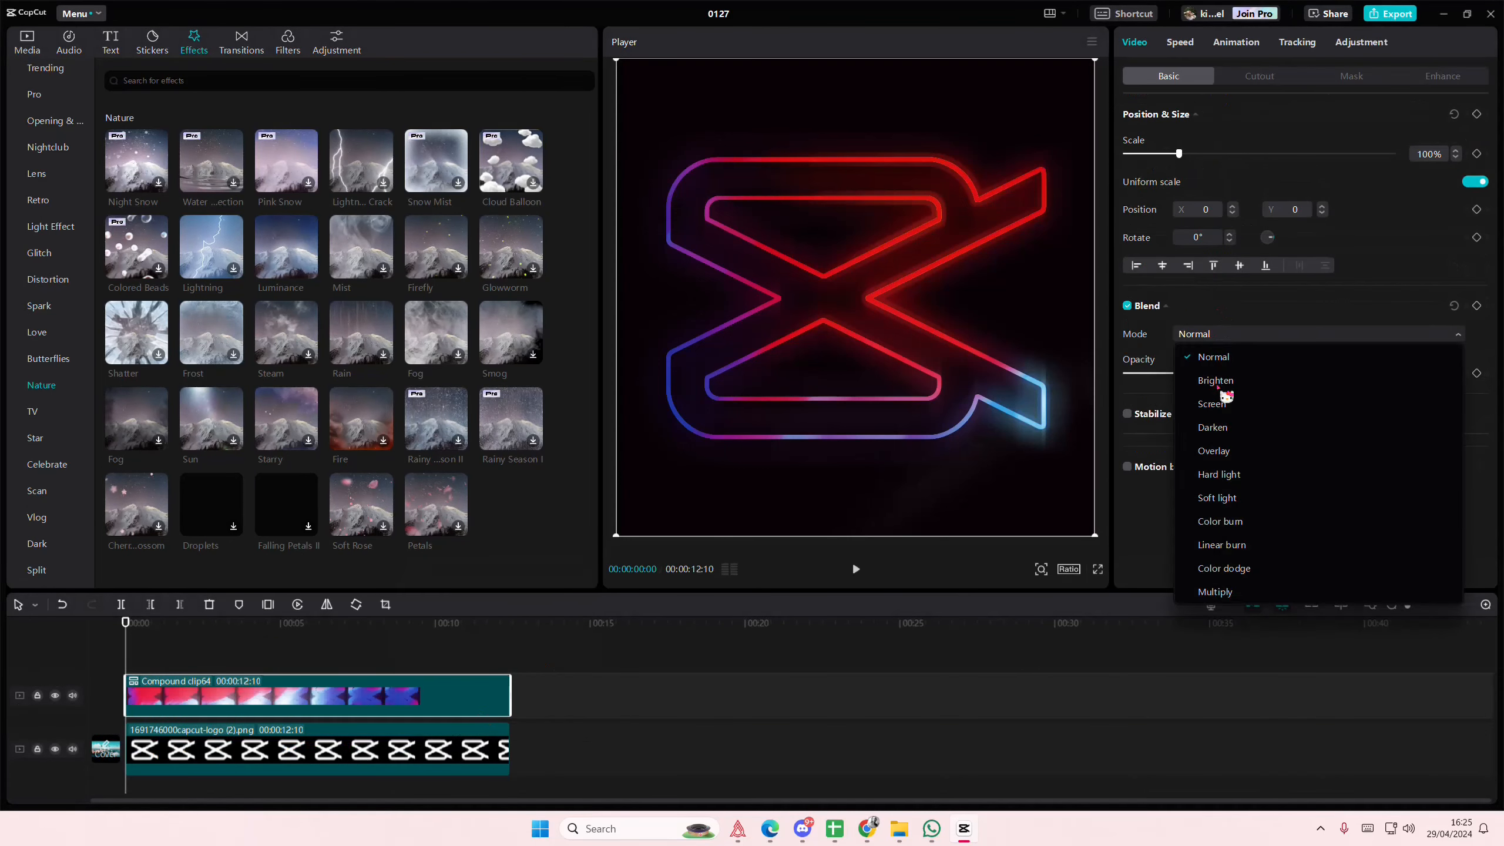
pyautogui.click(1221, 410)
pyautogui.click(1215, 337)
pyautogui.click(1221, 379)
pyautogui.click(1214, 339)
pyautogui.click(1244, 426)
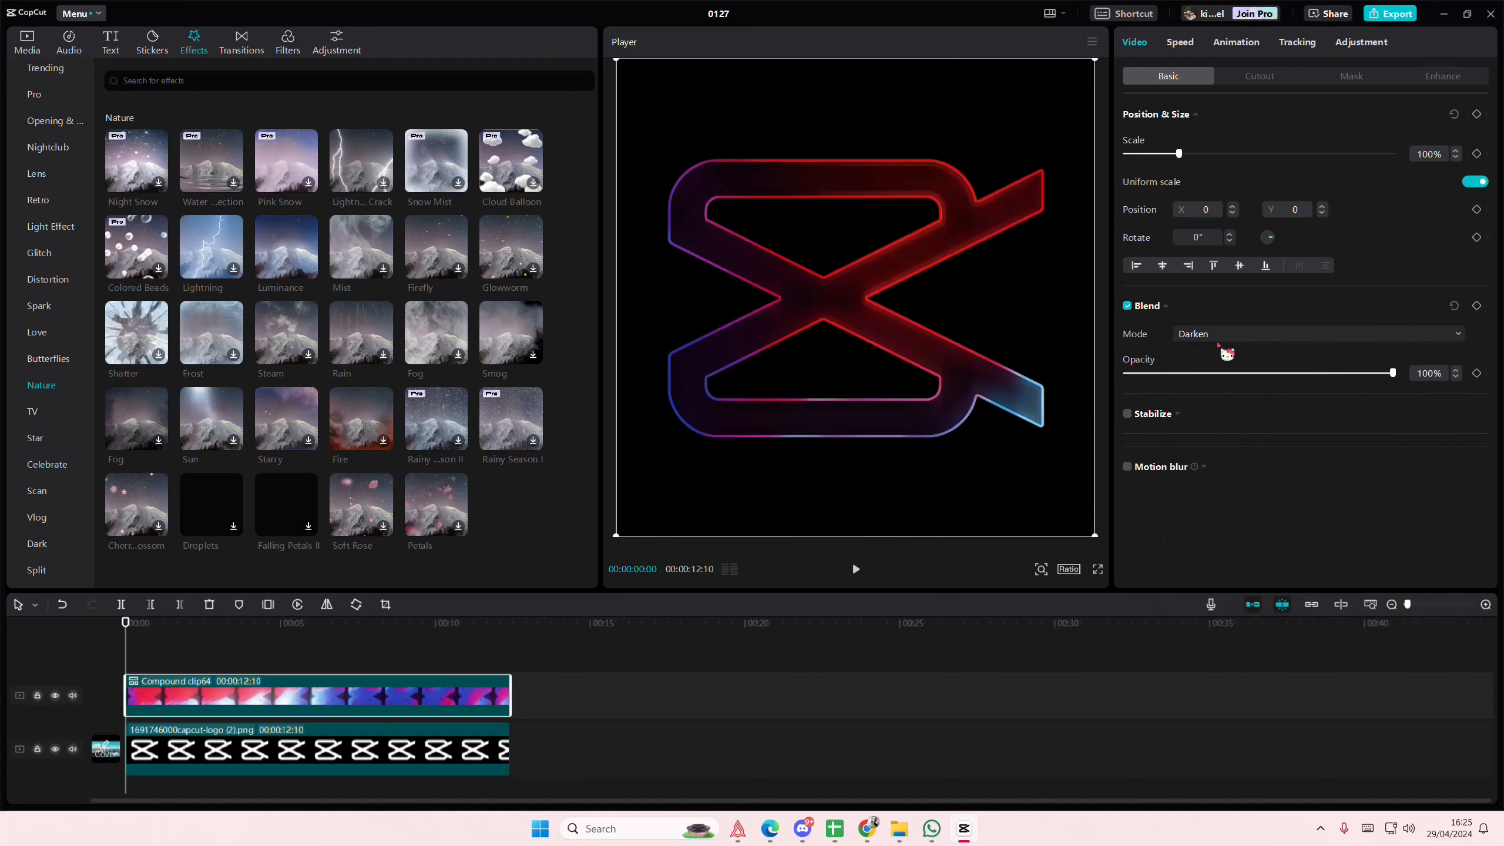
pyautogui.moveTo(235, 647); pyautogui.dragTo(54, 645)
pyautogui.moveTo(286, 665); pyautogui.dragTo(137, 692)
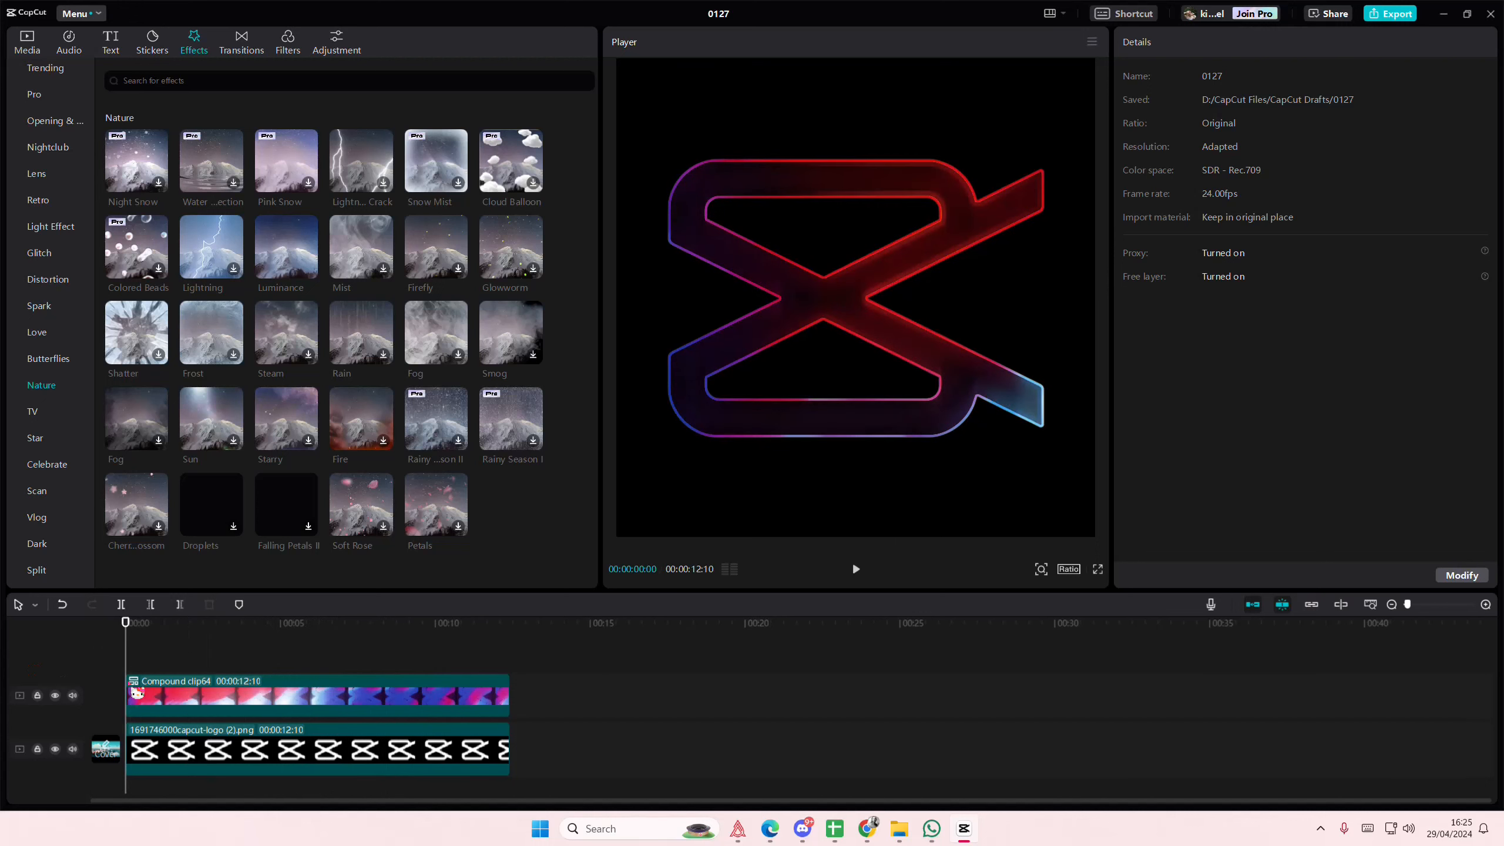
pyautogui.click(231, 705)
pyautogui.moveTo(236, 707); pyautogui.dragTo(459, 715)
pyautogui.hotkey('ctrl', 'z')
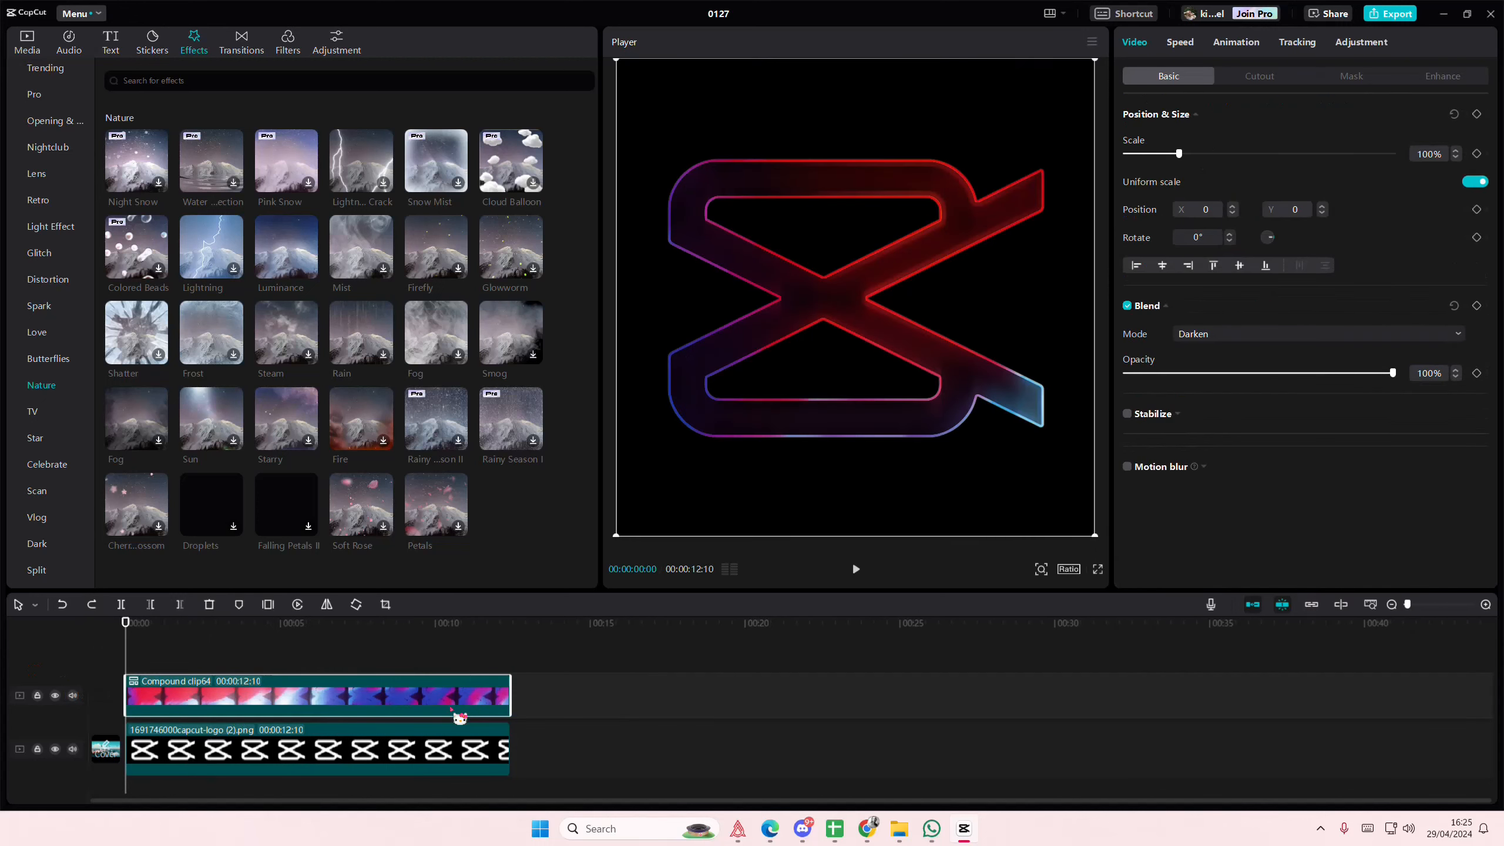
# - Apply the Cube 4 combo animation to both the compound clip and the logo clip beneath it
pyautogui.click(1255, 53)
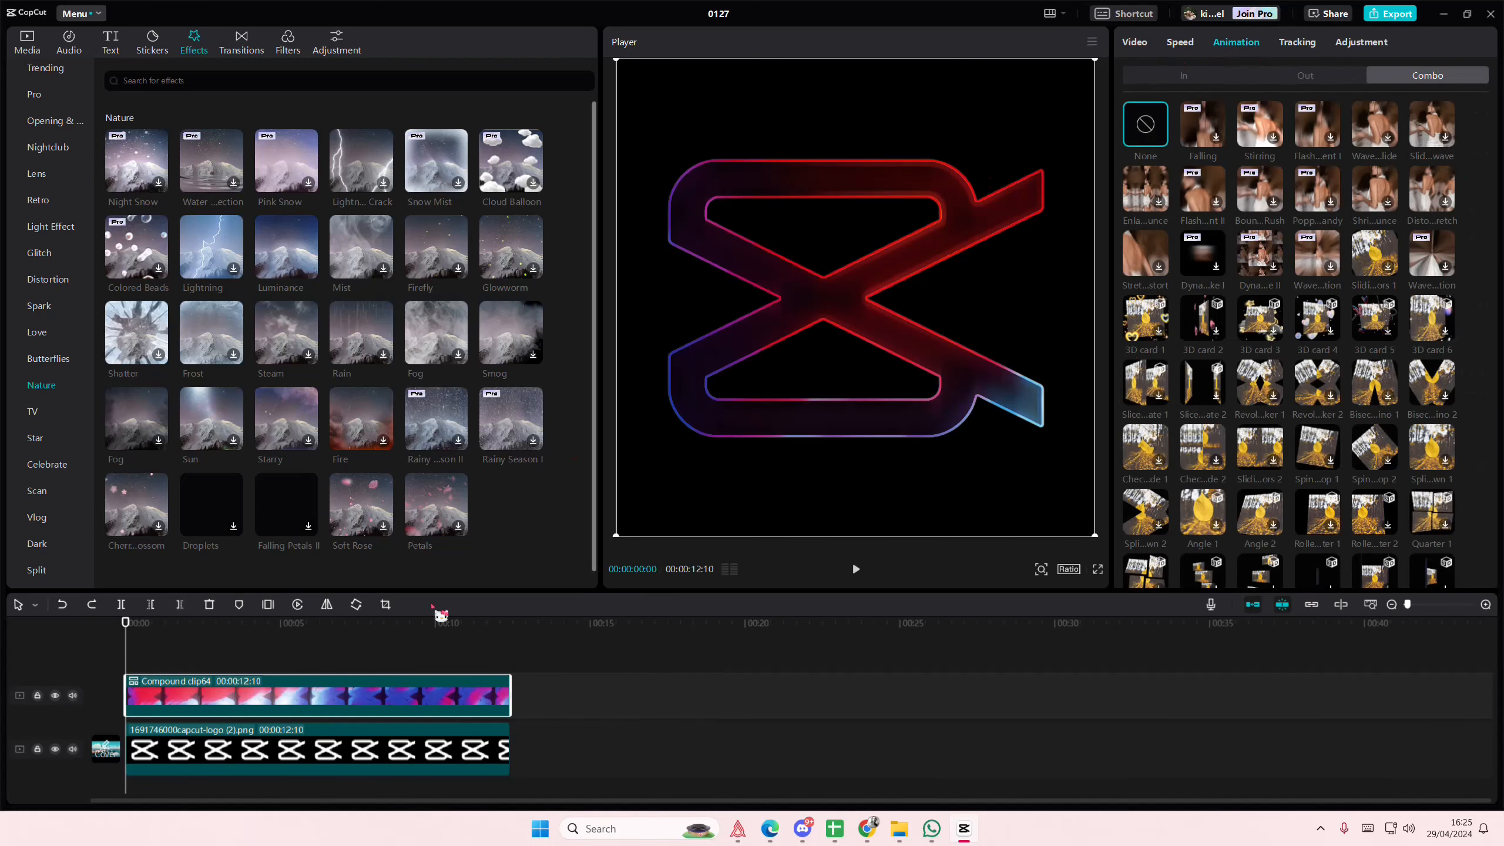
pyautogui.scroll(-2, 1297, 342)
pyautogui.scroll(-2, 1296, 343)
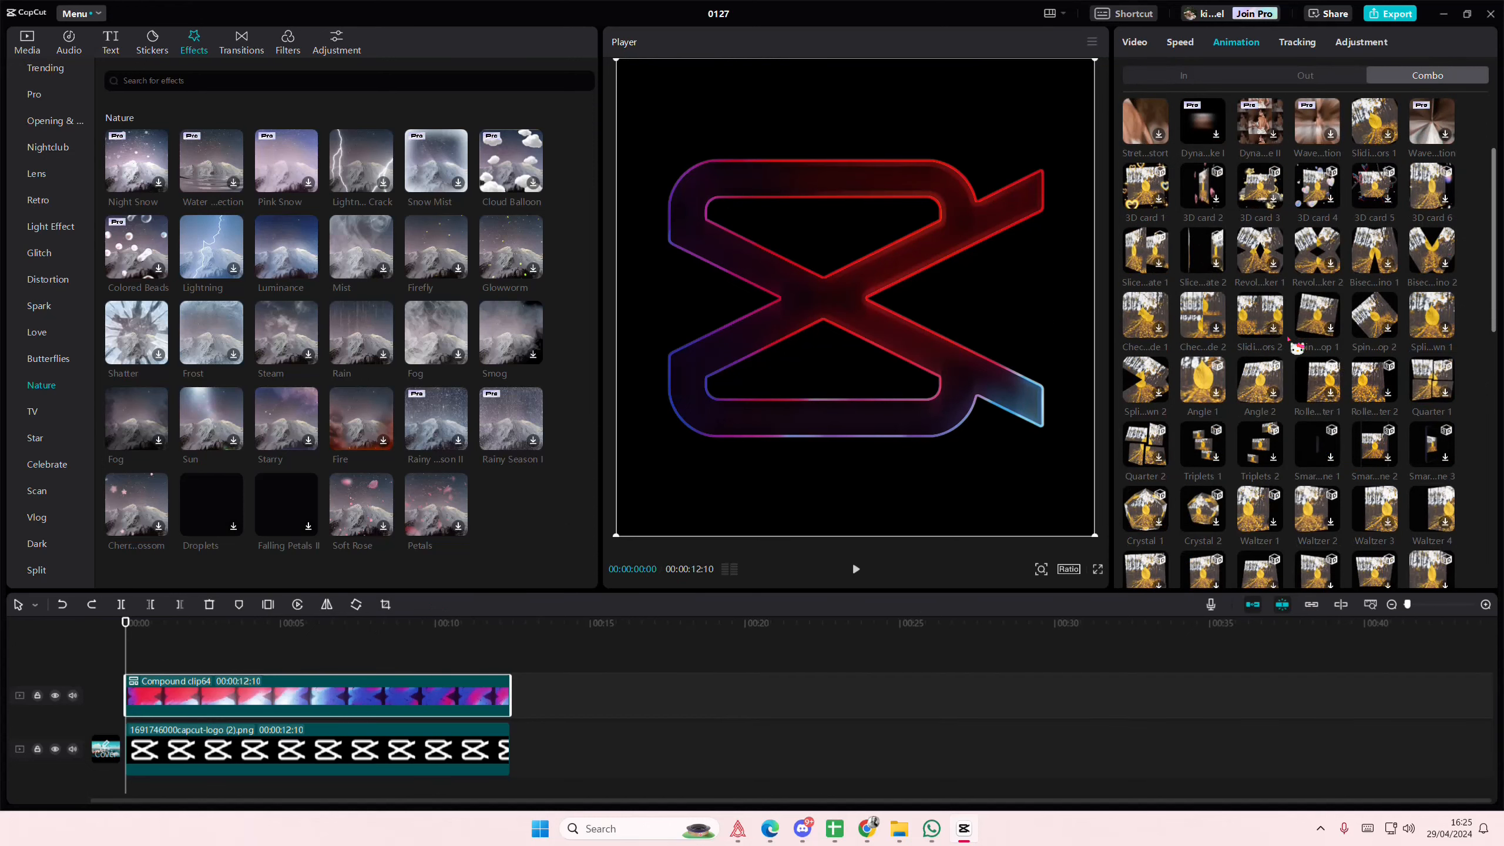
pyautogui.scroll(-4, 1296, 347)
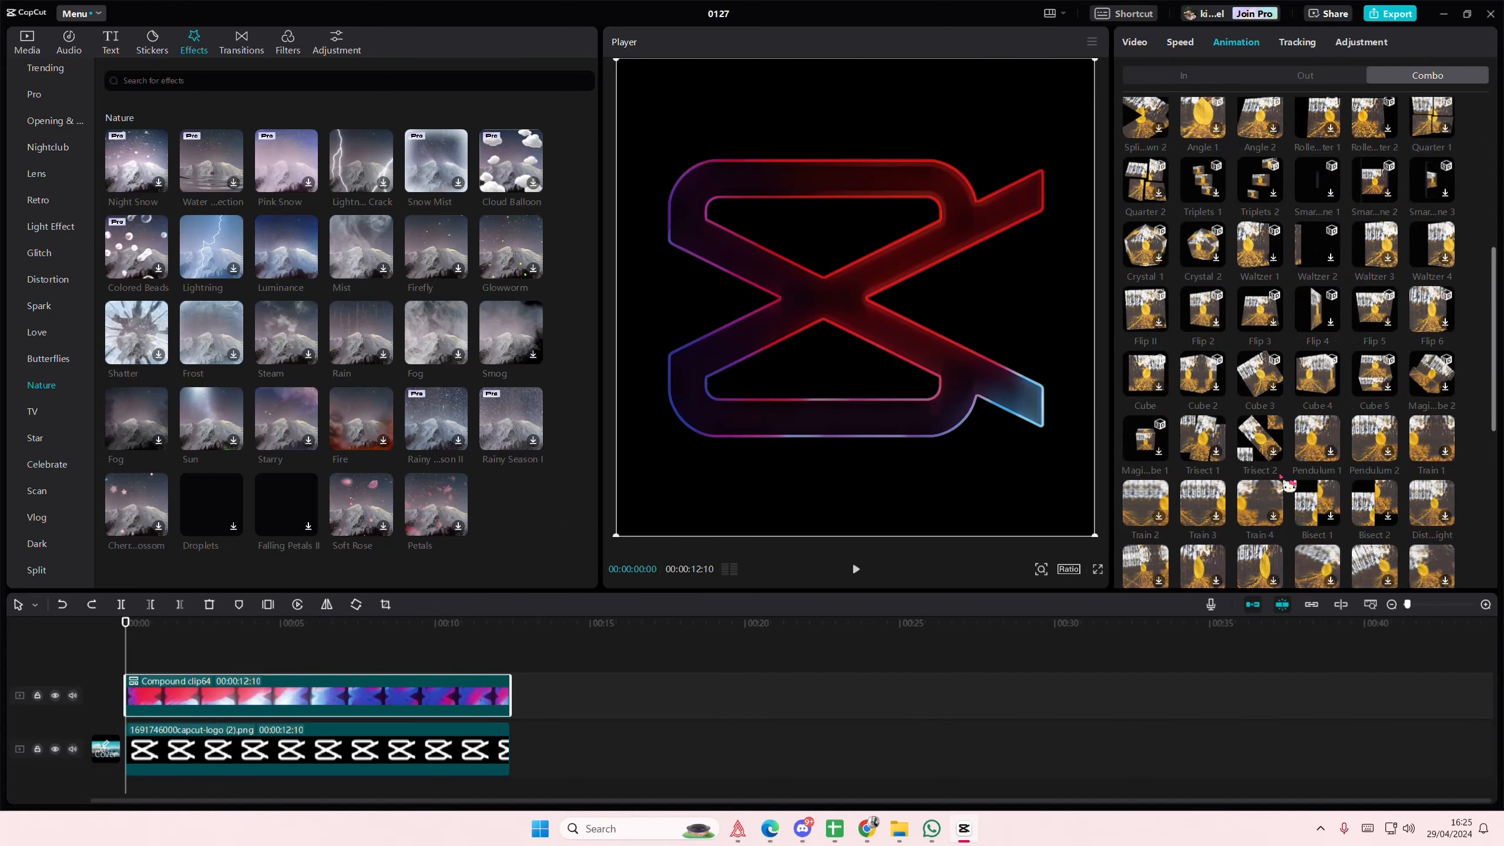
pyautogui.scroll(5, 1289, 485)
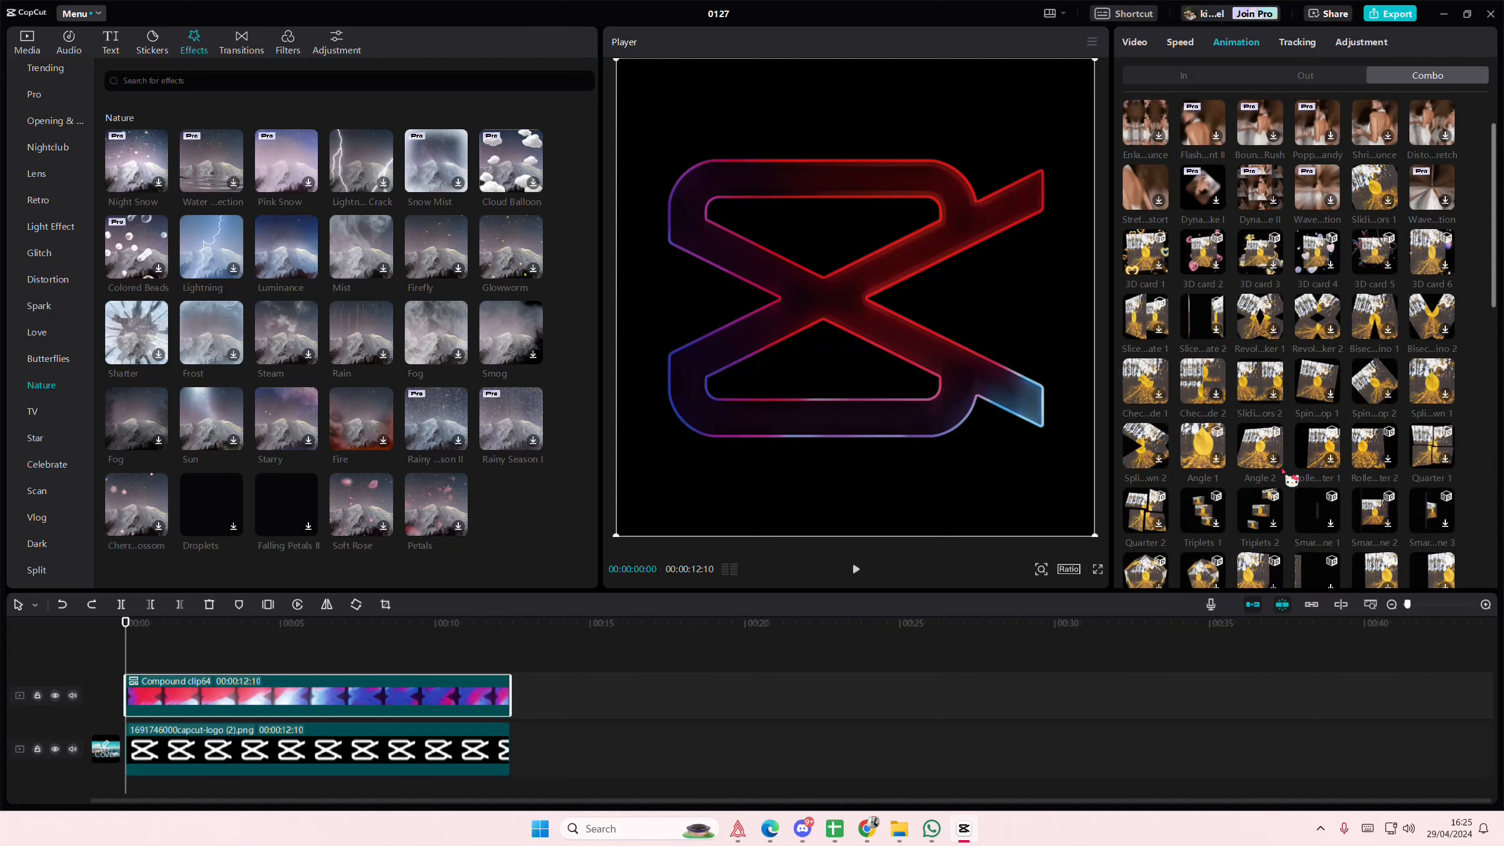
pyautogui.scroll(1, 1290, 480)
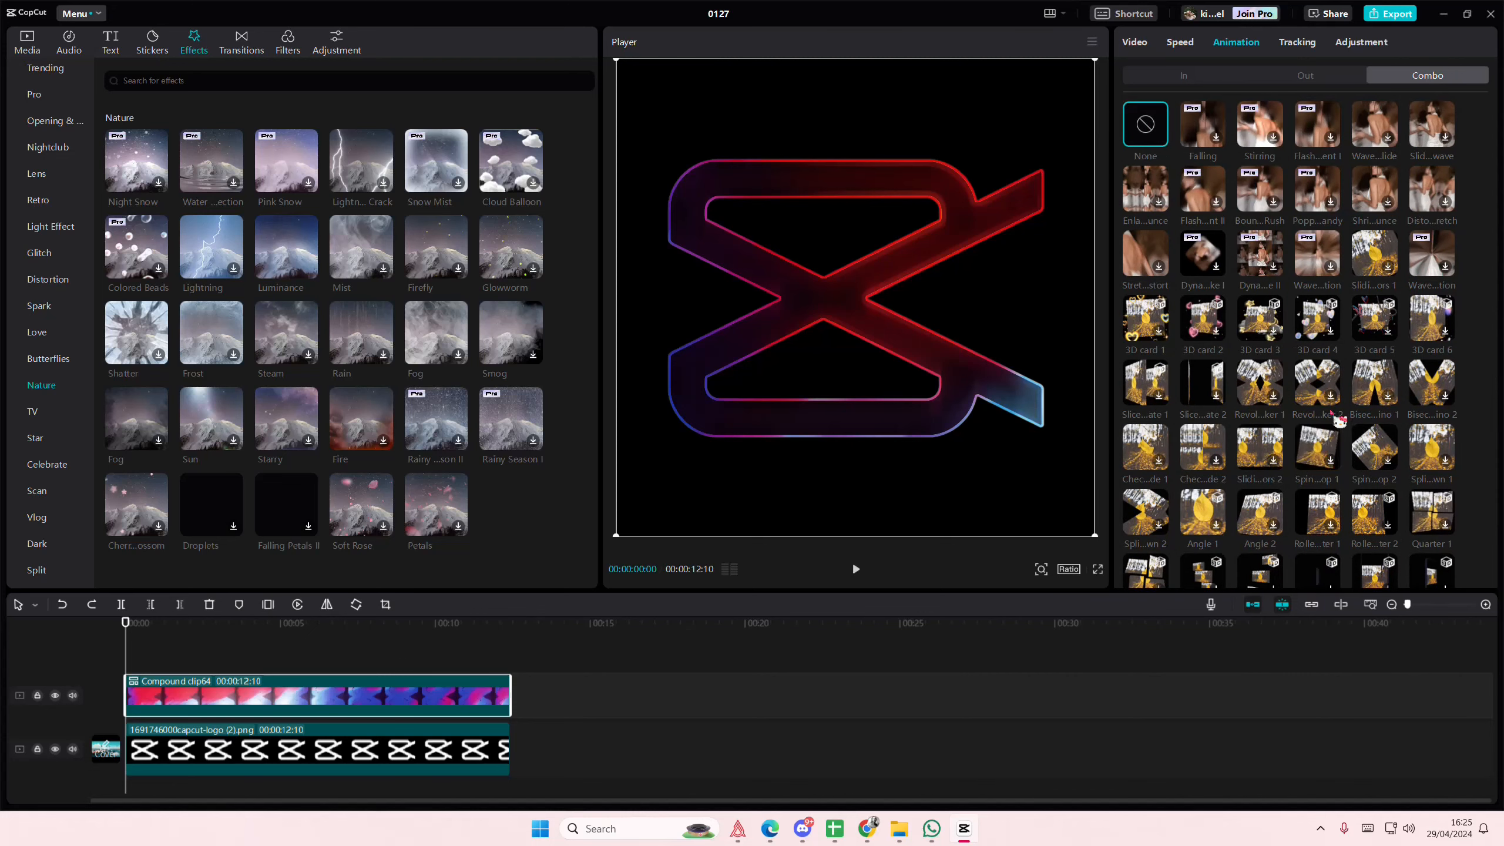
pyautogui.scroll(-2, 1361, 421)
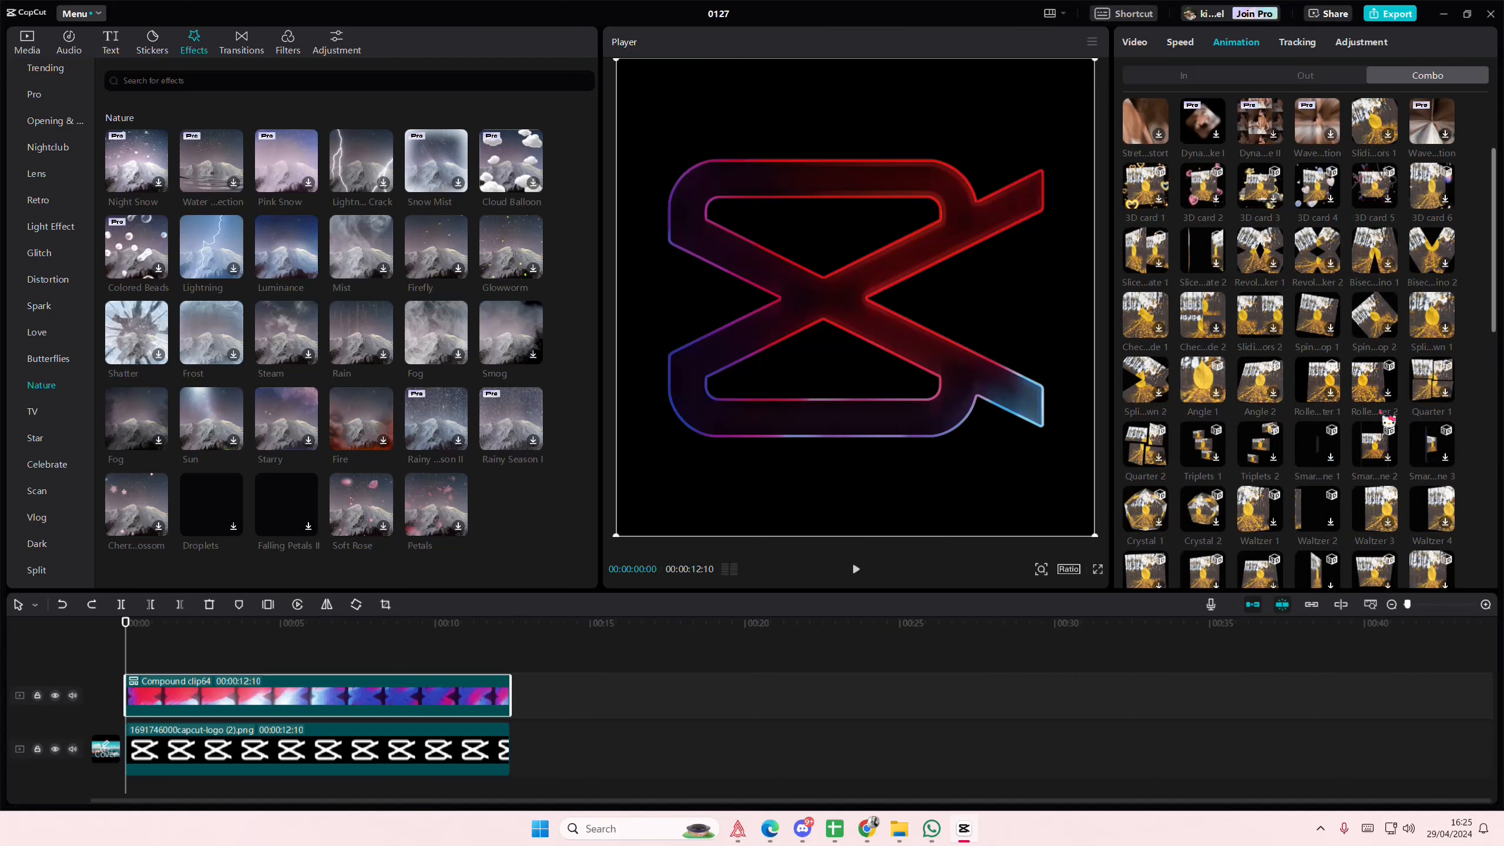
pyautogui.scroll(-1, 1367, 415)
pyautogui.scroll(-1, 1300, 474)
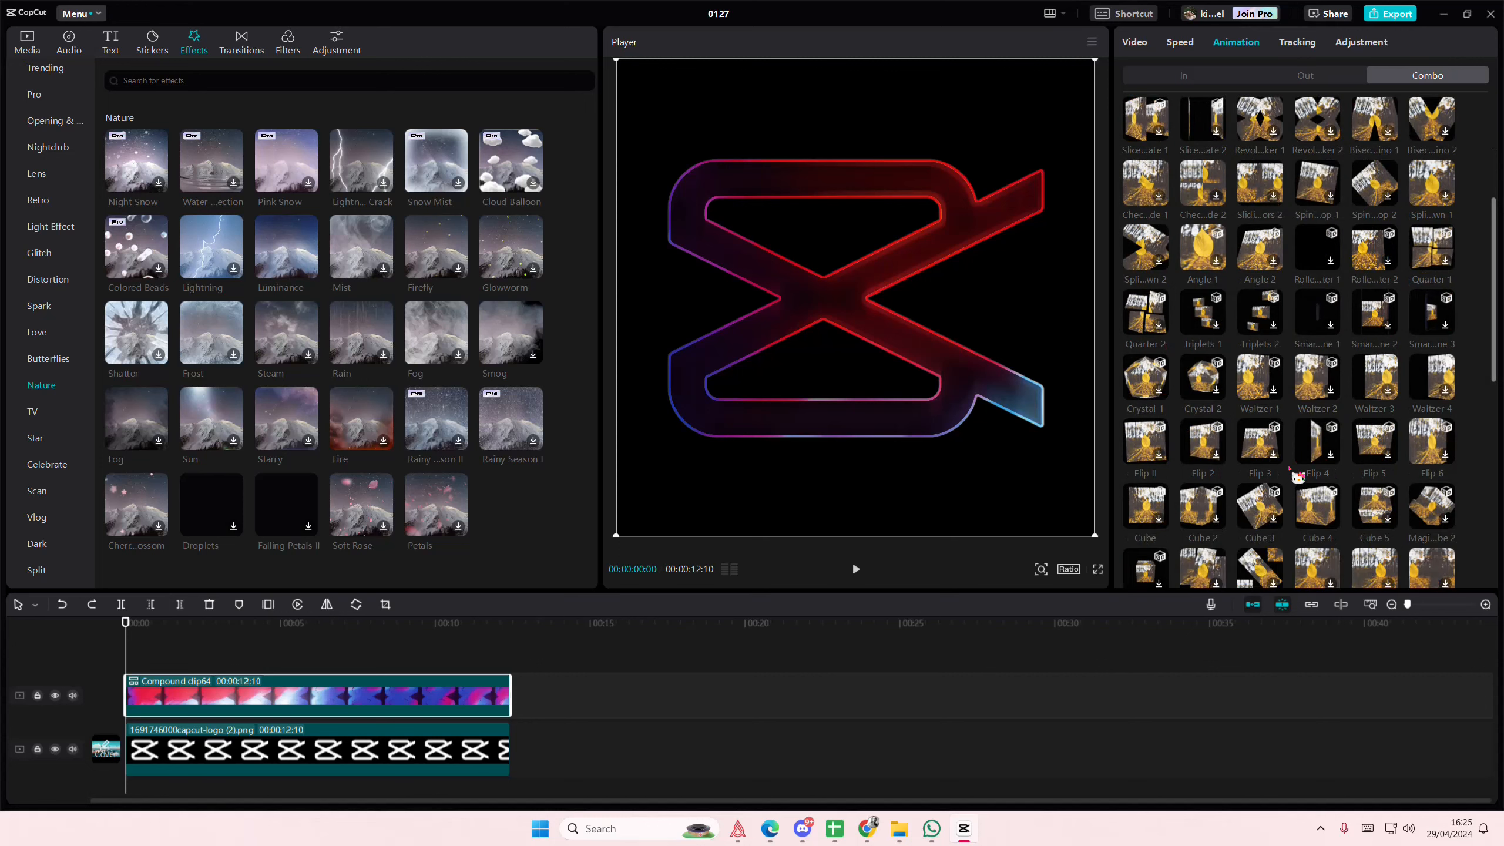
pyautogui.click(1327, 508)
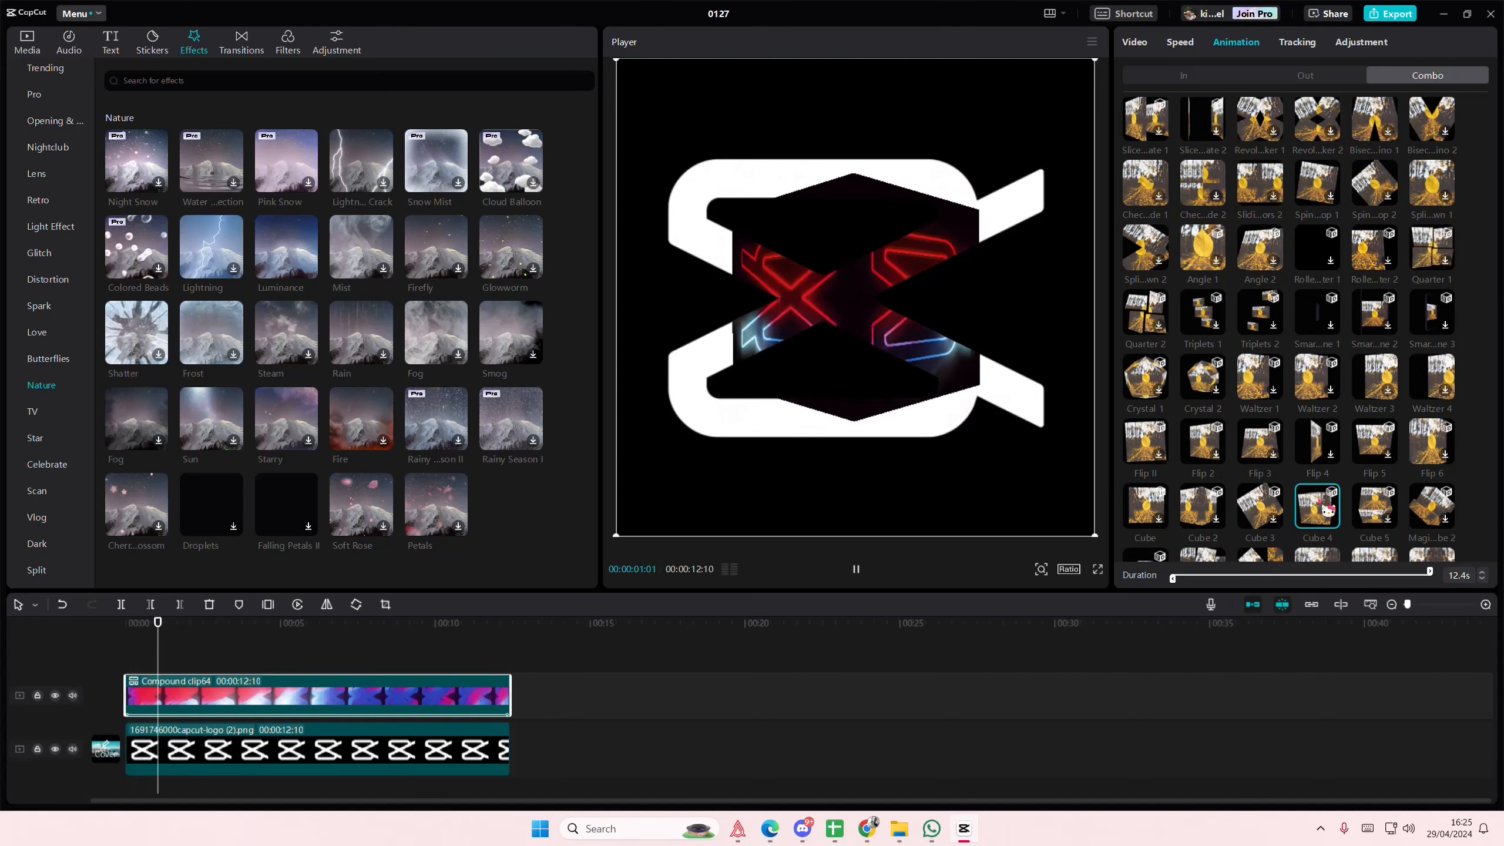
pyautogui.click(319, 753)
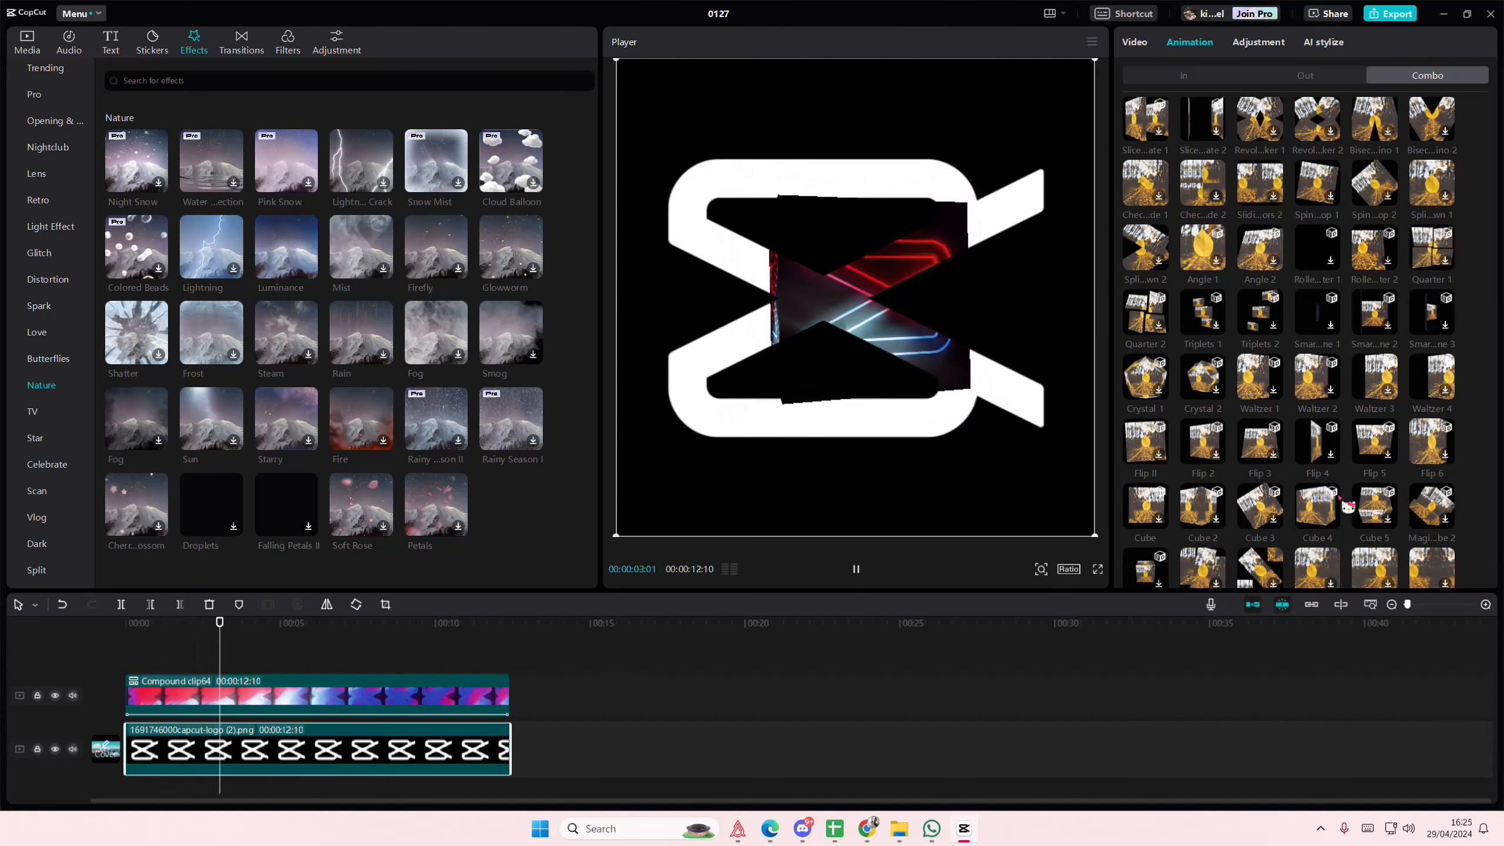
pyautogui.click(1305, 514)
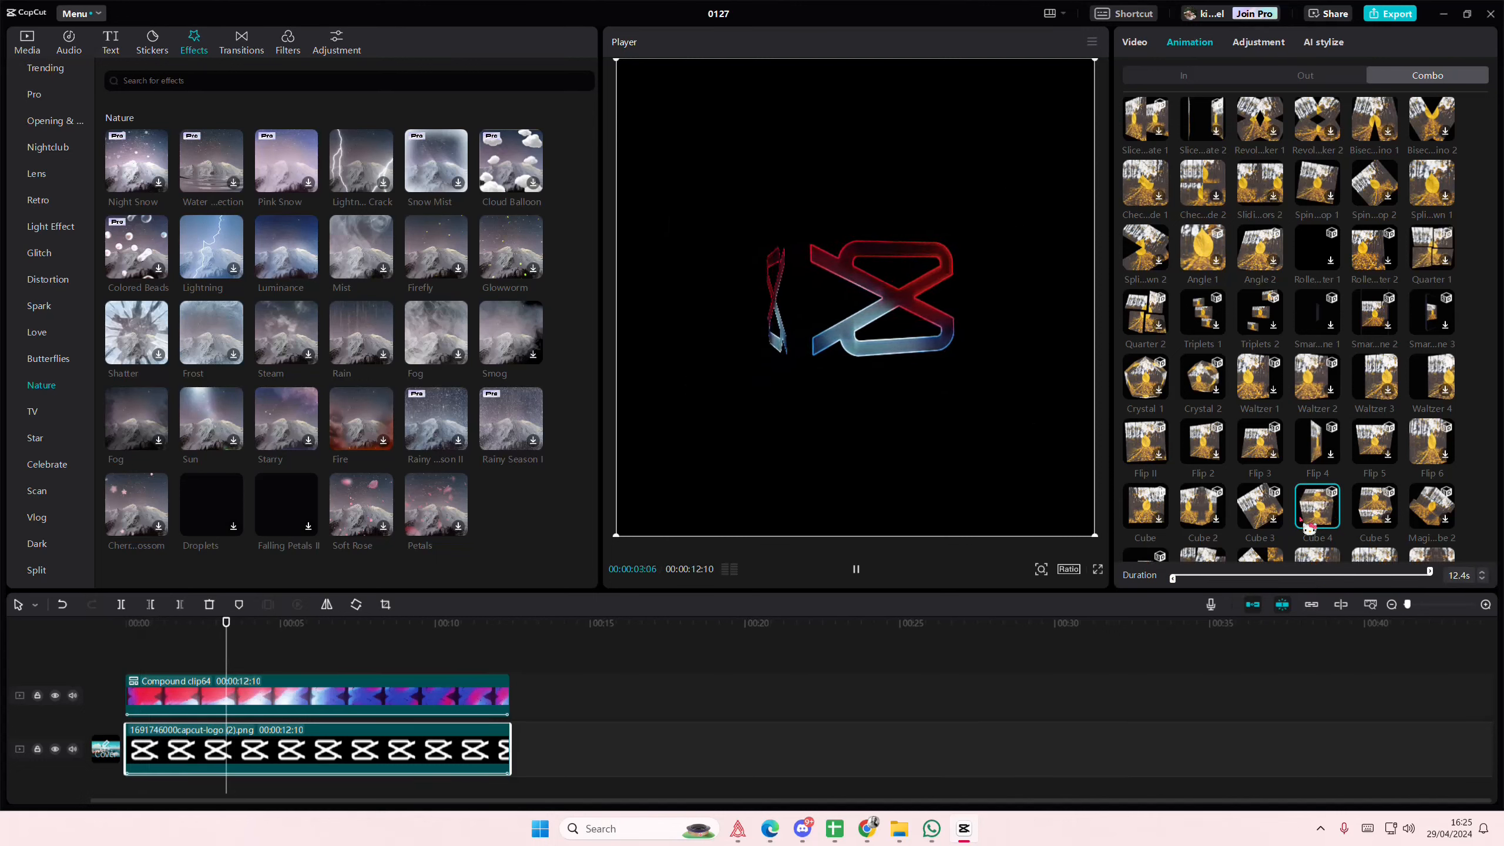
# - Trim the logo clip and the compound clip to end together at 00:00:07:04 and play back the animation
pyautogui.moveTo(510, 748); pyautogui.dragTo(347, 748)
pyautogui.moveTo(509, 696); pyautogui.dragTo(346, 695)
pyautogui.click(64, 653)
pyautogui.press('space')
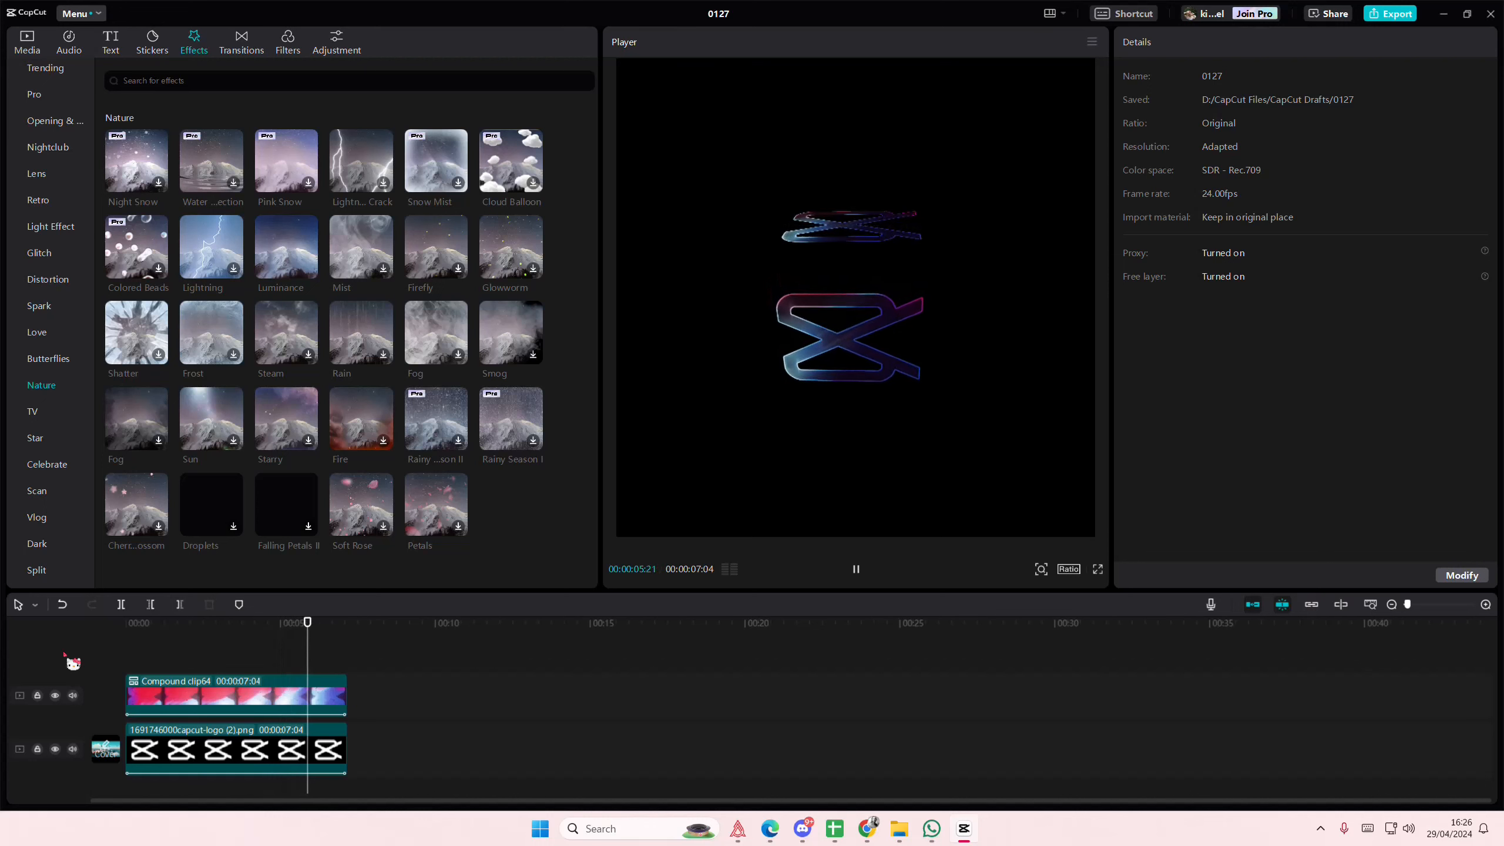